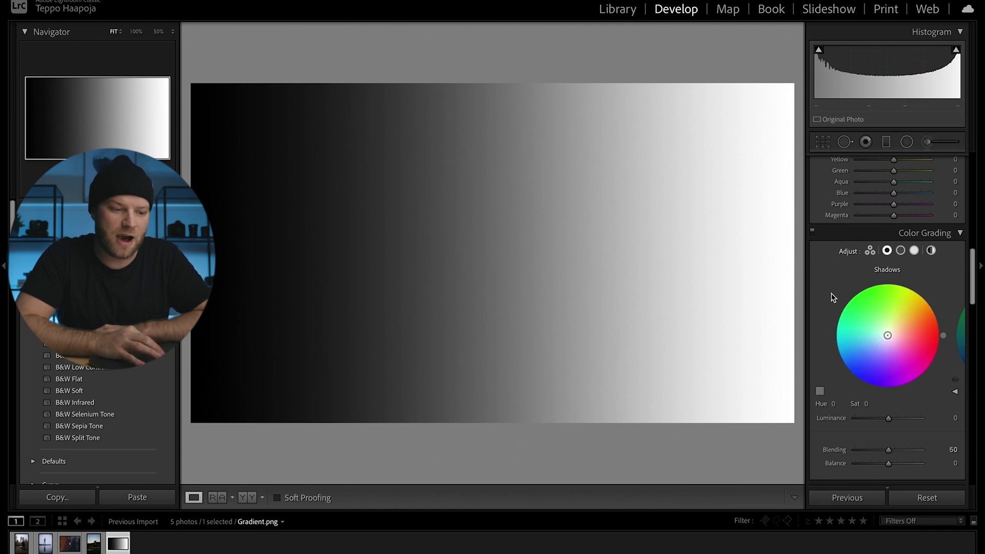
# - Switch Color Grading to the 3-Way view so the Shadows, Midtones and Highlights wheels appear together
pyautogui.scroll(-1, 960, 252)
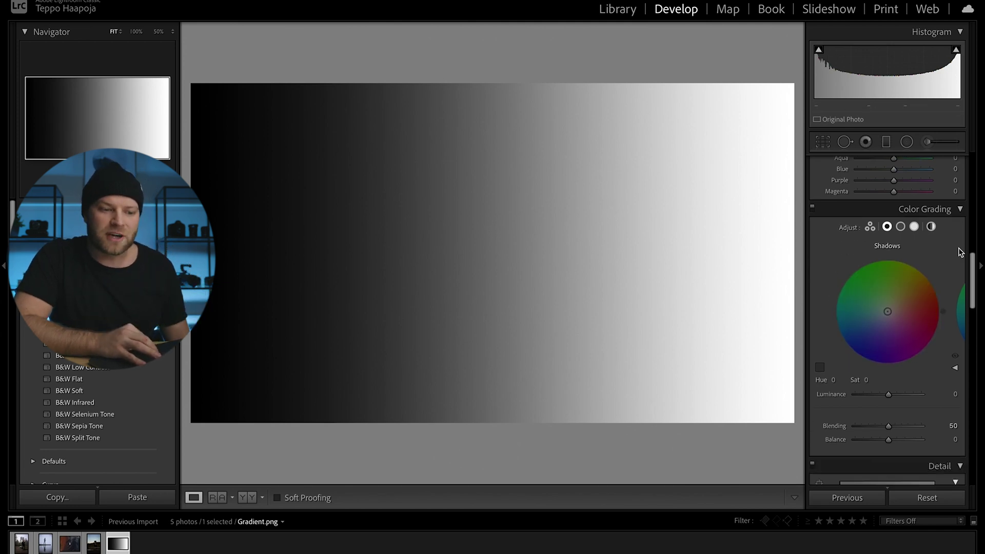
pyautogui.scroll(-1, 959, 252)
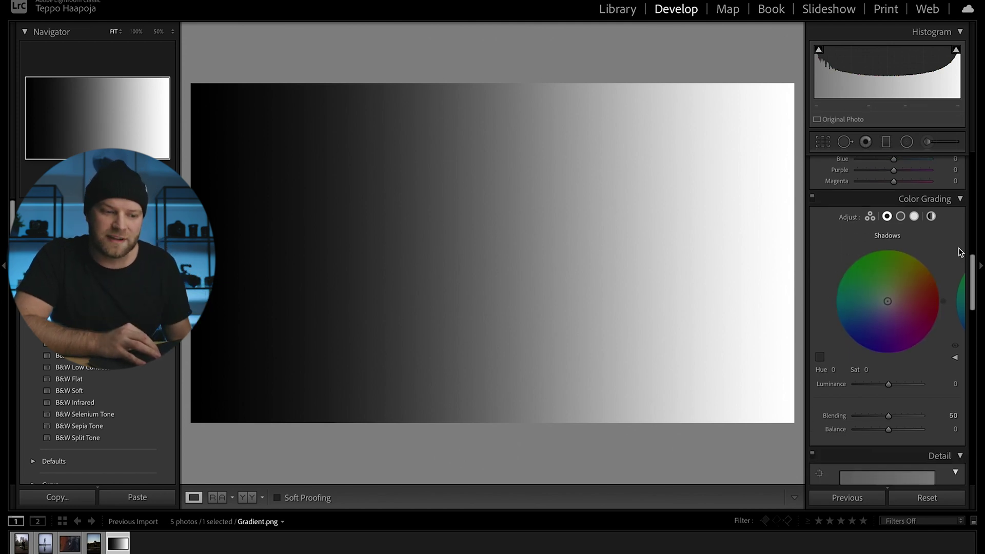
pyautogui.click(870, 218)
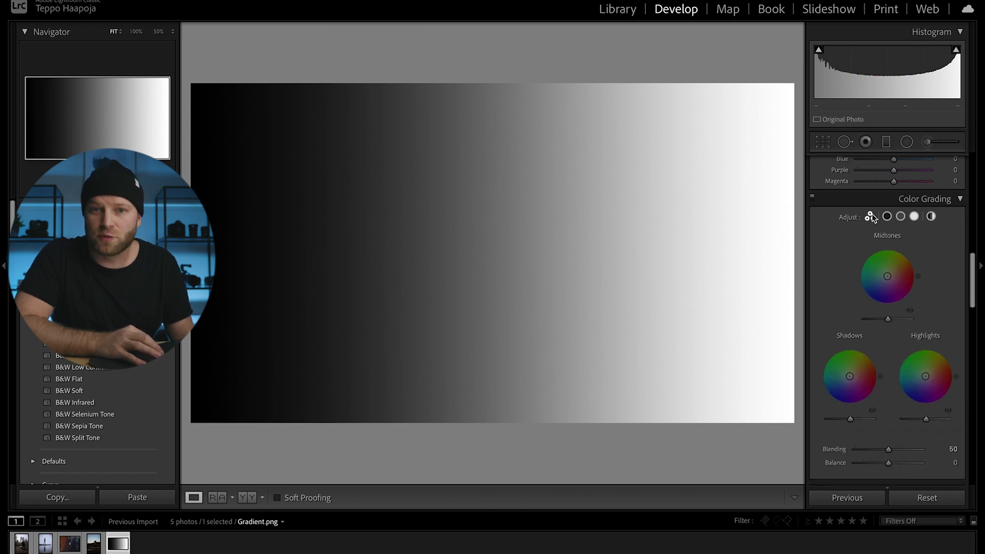
pyautogui.scroll(-1, 871, 216)
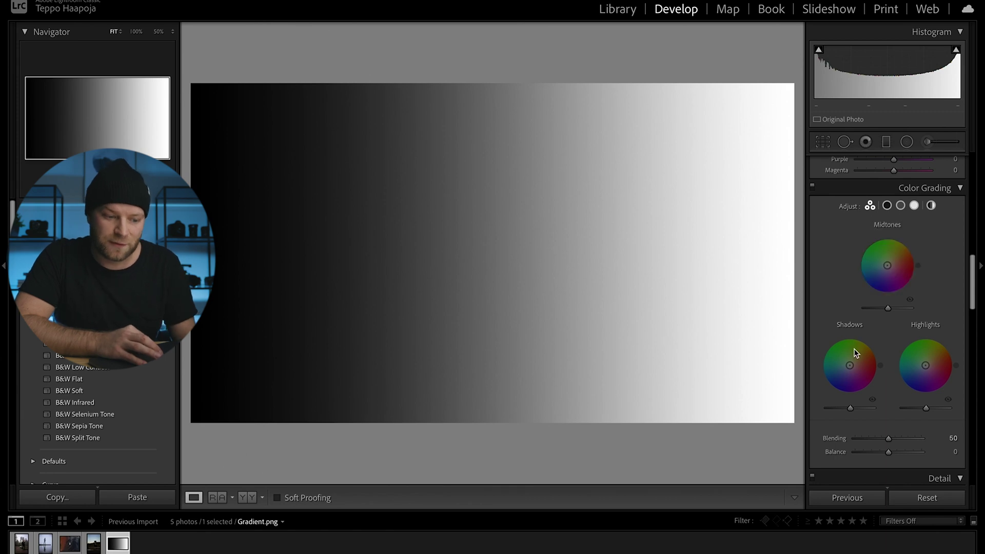
pyautogui.moveTo(849, 365); pyautogui.dragTo(838, 384)
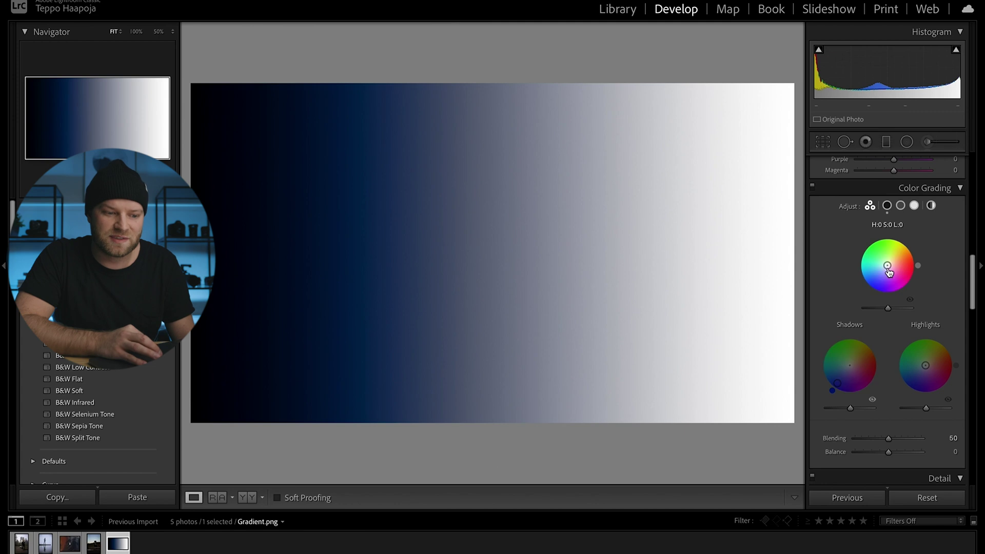
pyautogui.moveTo(887, 266); pyautogui.dragTo(884, 243)
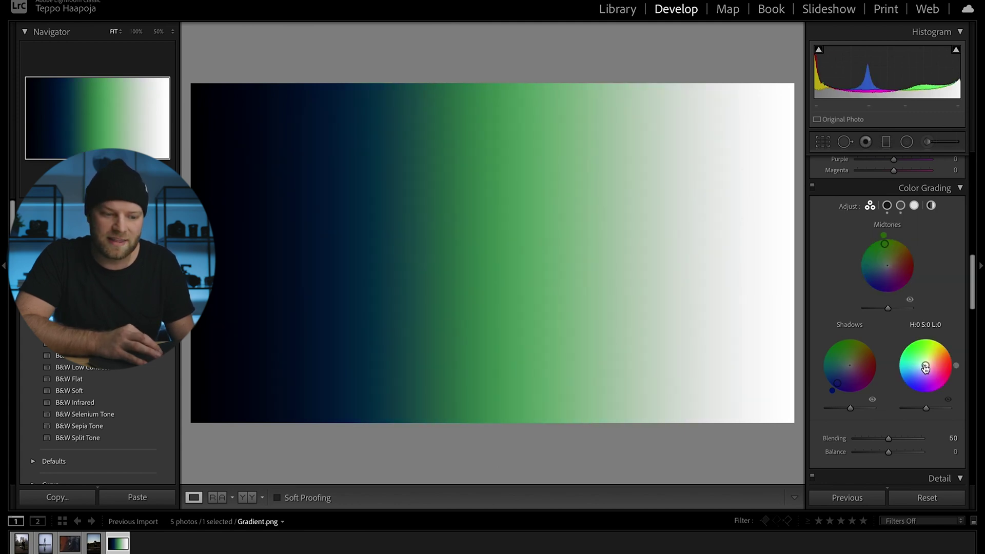
pyautogui.moveTo(926, 365); pyautogui.dragTo(947, 367)
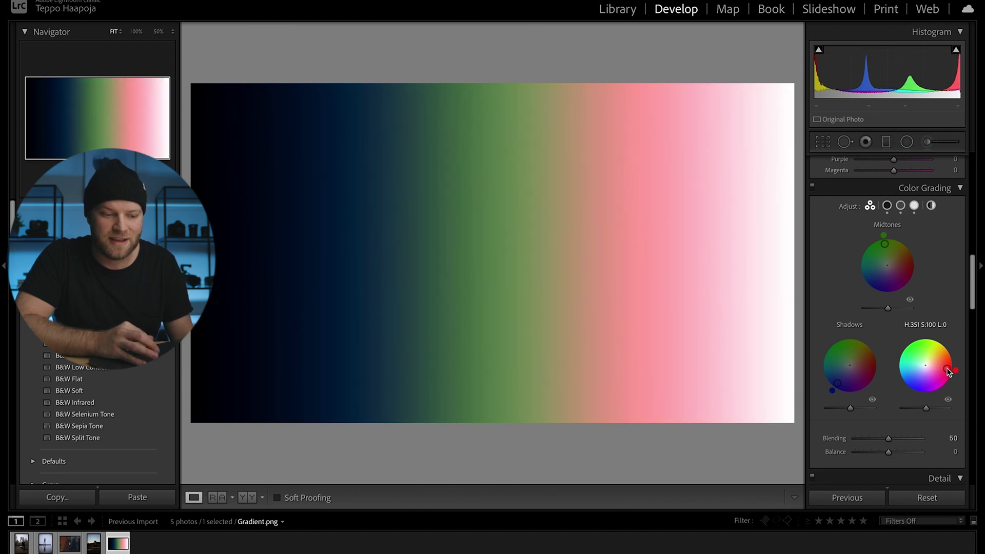
pyautogui.moveTo(947, 368); pyautogui.dragTo(947, 369)
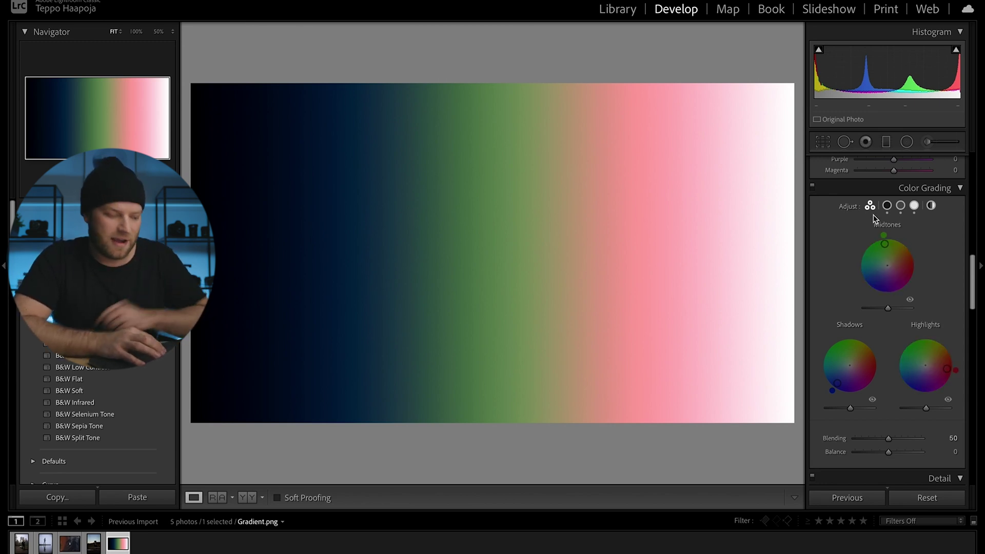
pyautogui.press('alt')
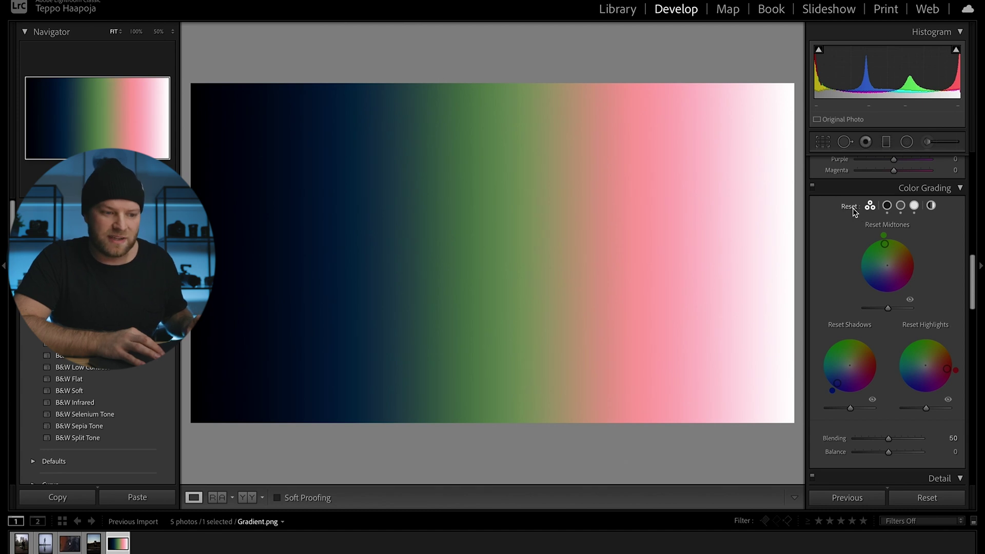
pyautogui.keyDown('alt'); pyautogui.click(852, 207); pyautogui.keyUp('alt')
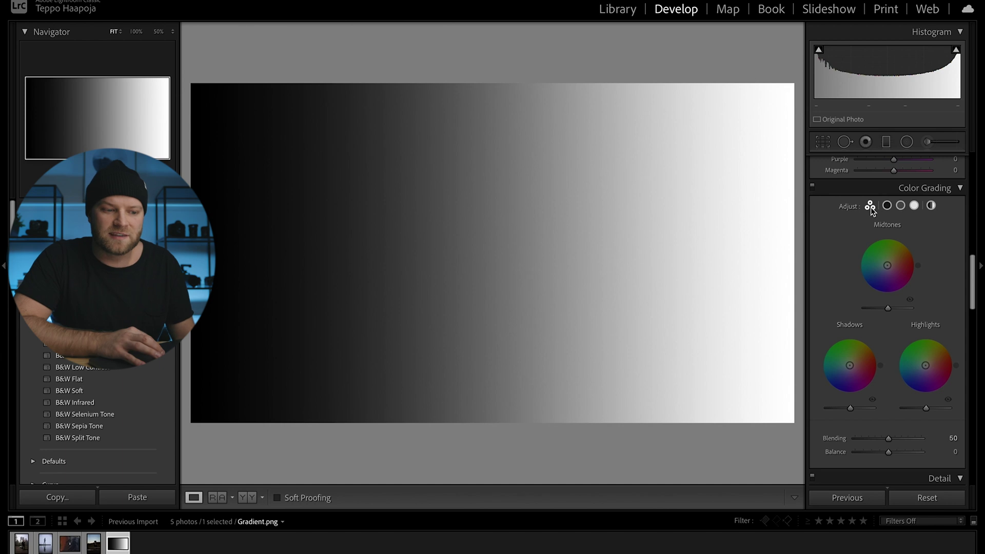
pyautogui.click(887, 206)
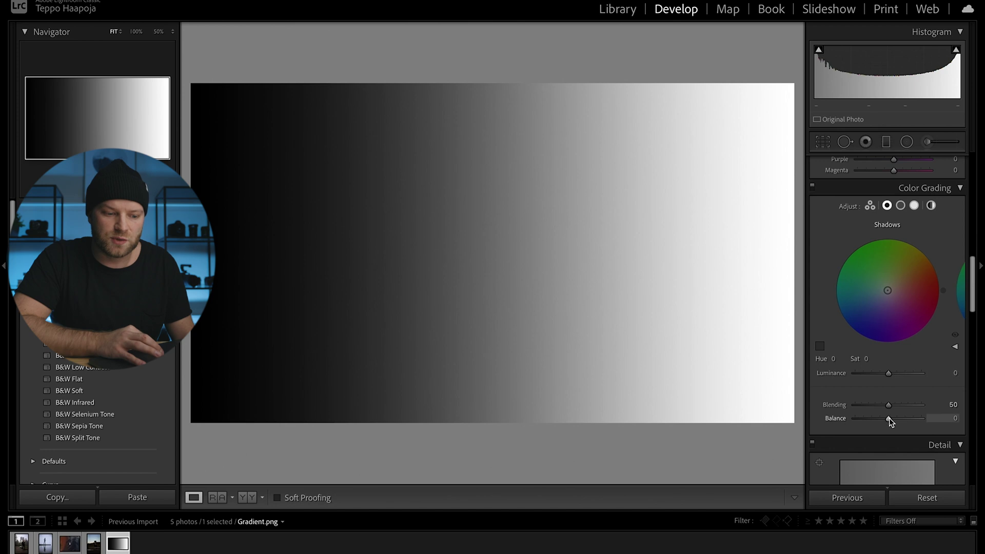
# - Explore the custom colour swatches for the Shadows wheel and their options
pyautogui.click(819, 347)
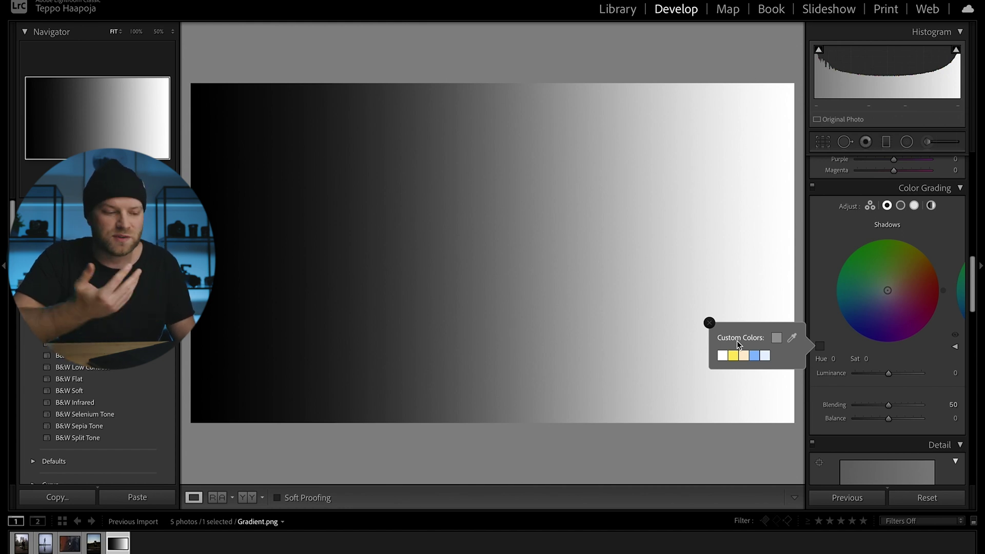
pyautogui.moveTo(737, 341); pyautogui.dragTo(724, 356)
pyautogui.rightClick(723, 356)
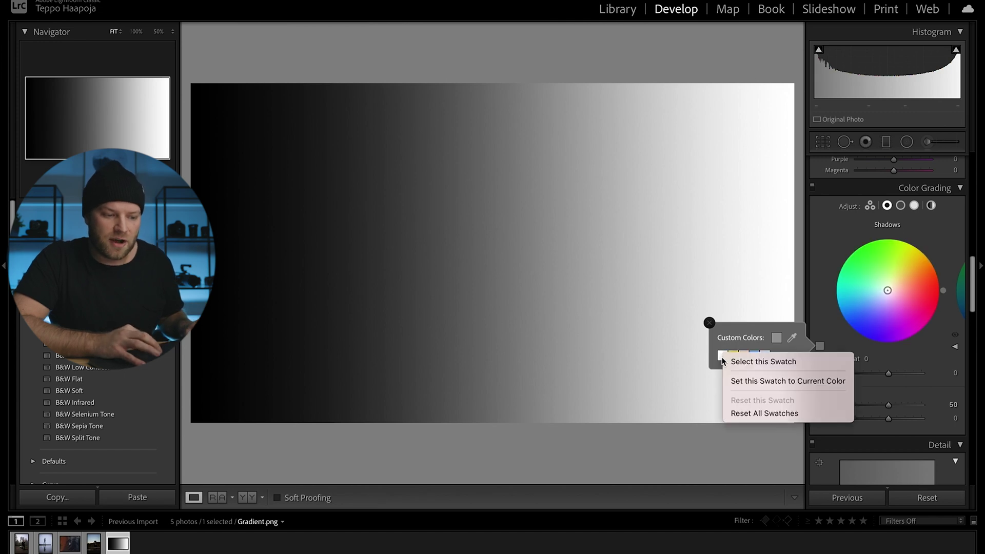
pyautogui.click(736, 383)
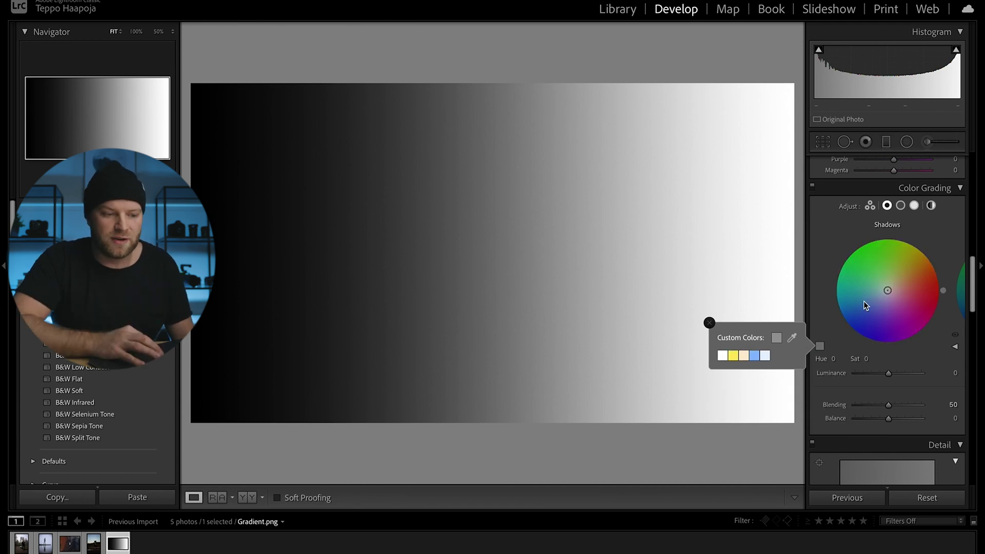
# - Tint shadows blue (Hue 230, Sat 63), store it as the first custom swatch, then reset shadows
pyautogui.click(867, 316)
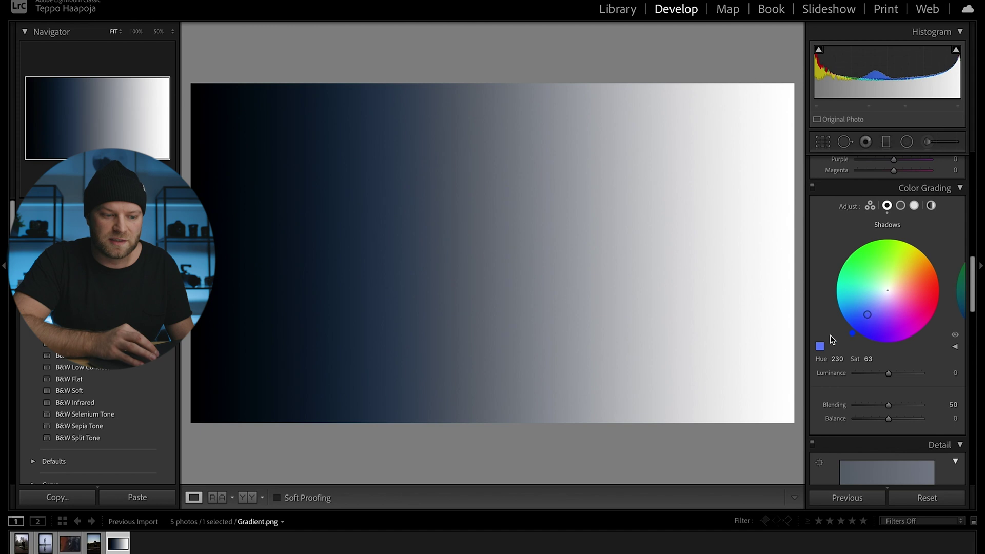
pyautogui.click(820, 347)
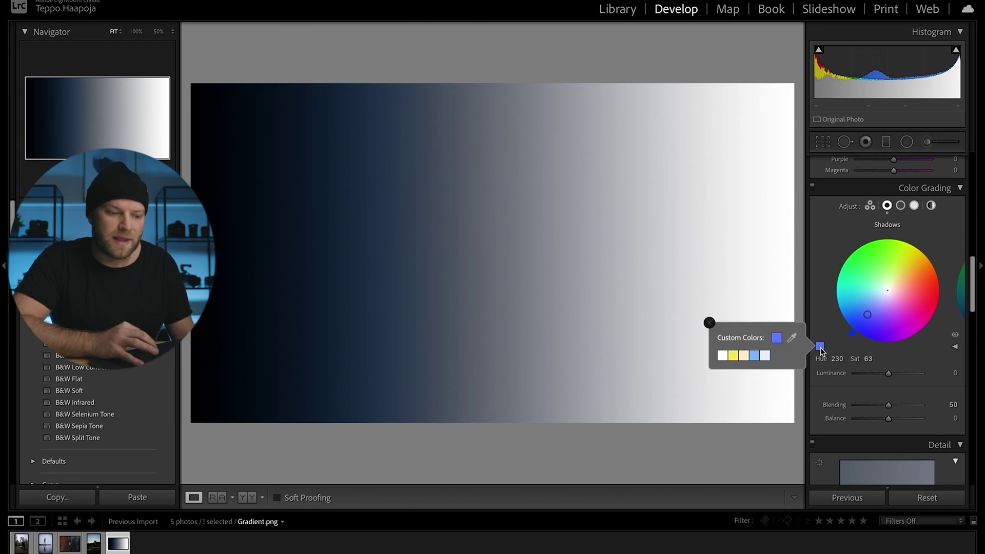
pyautogui.rightClick(723, 356)
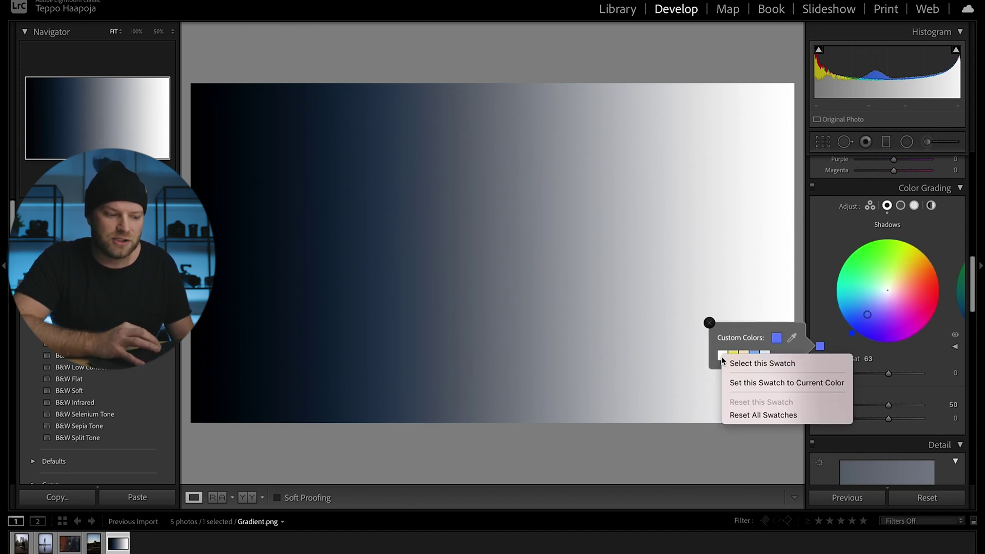
pyautogui.click(737, 386)
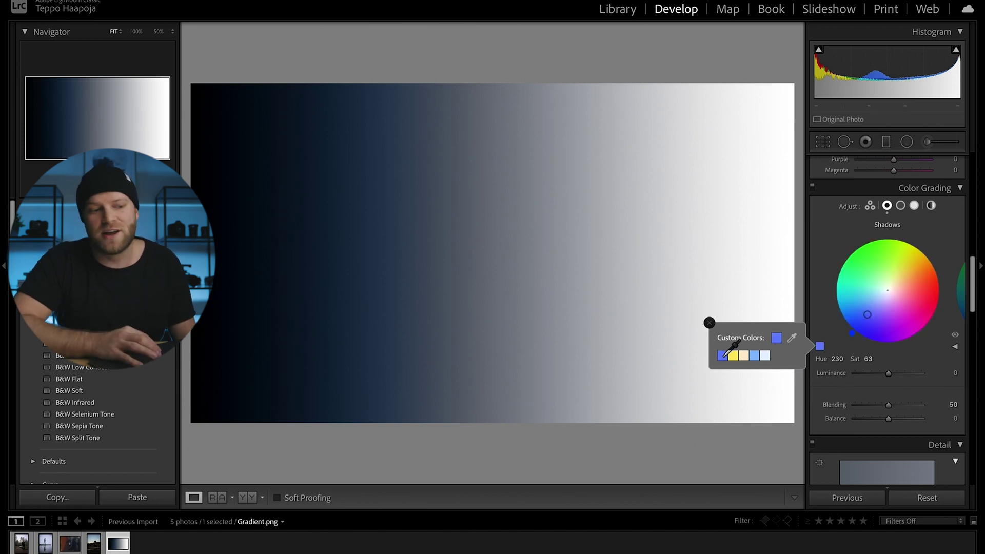
pyautogui.click(710, 324)
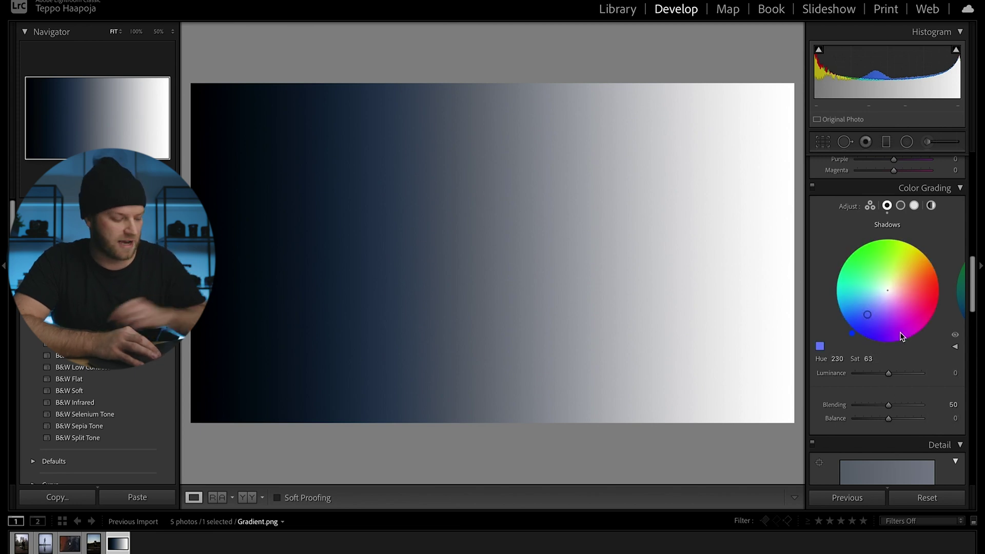
pyautogui.keyDown('alt'); pyautogui.click(877, 226); pyautogui.keyUp('alt')
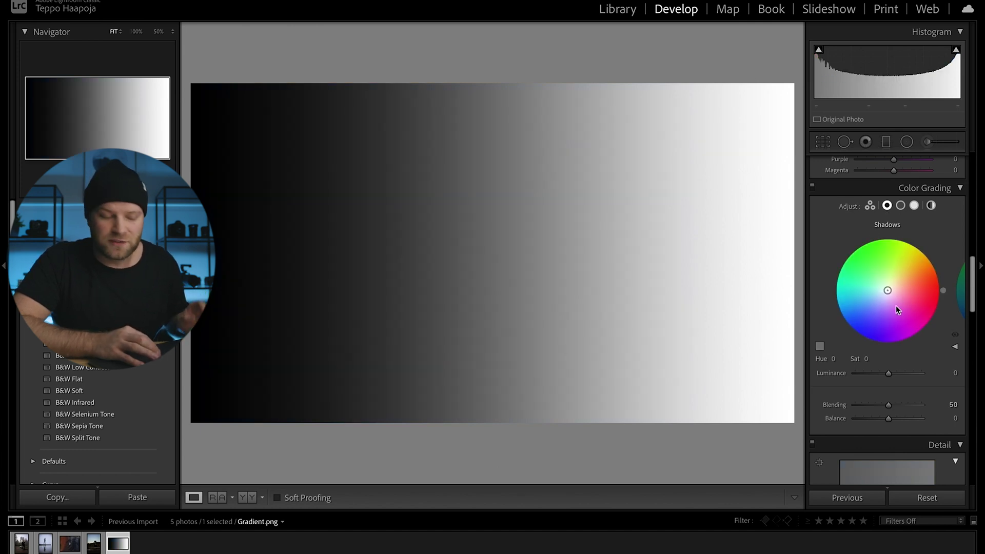
pyautogui.moveTo(888, 291)
pyautogui.mouseDown()
pyautogui.moveTo(870, 293)
pyautogui.moveTo(894, 288)
pyautogui.moveTo(878, 303)
pyautogui.moveTo(902, 294)
pyautogui.moveTo(879, 278)
pyautogui.moveTo(903, 290)
pyautogui.moveTo(898, 279)
pyautogui.moveTo(890, 304)
pyautogui.moveTo(900, 295)
pyautogui.moveTo(879, 305)
pyautogui.moveTo(883, 288)
pyautogui.moveTo(858, 326)
pyautogui.moveTo(885, 294)
pyautogui.moveTo(858, 326)
pyautogui.moveTo(879, 302)
pyautogui.mouseUp()
pyautogui.press('shift')
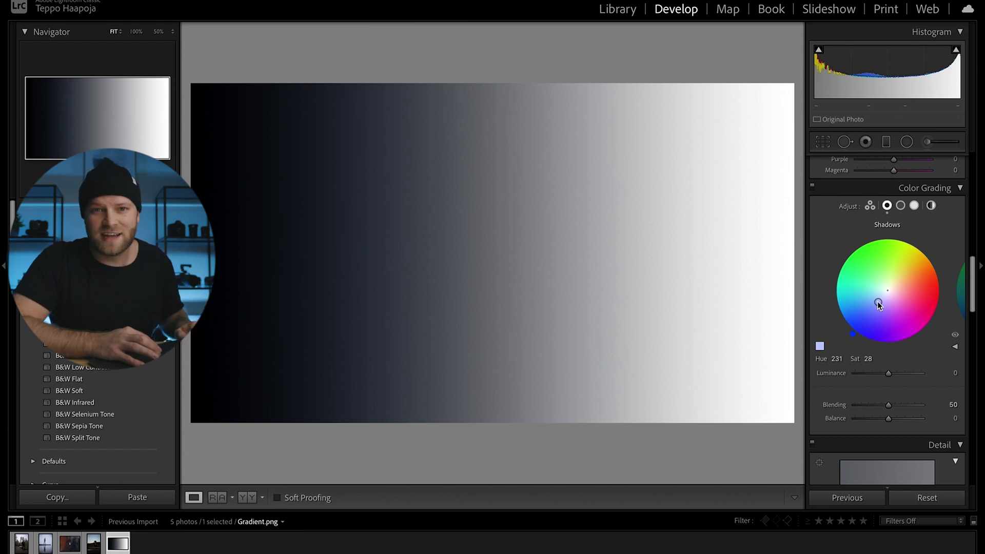
pyautogui.moveTo(879, 304)
pyautogui.mouseDown()
pyautogui.moveTo(902, 290)
pyautogui.moveTo(870, 310)
pyautogui.moveTo(864, 282)
pyautogui.moveTo(893, 305)
pyautogui.moveTo(858, 297)
pyautogui.moveTo(880, 305)
pyautogui.moveTo(874, 315)
pyautogui.moveTo(893, 276)
pyautogui.moveTo(897, 304)
pyautogui.moveTo(876, 306)
pyautogui.mouseUp()
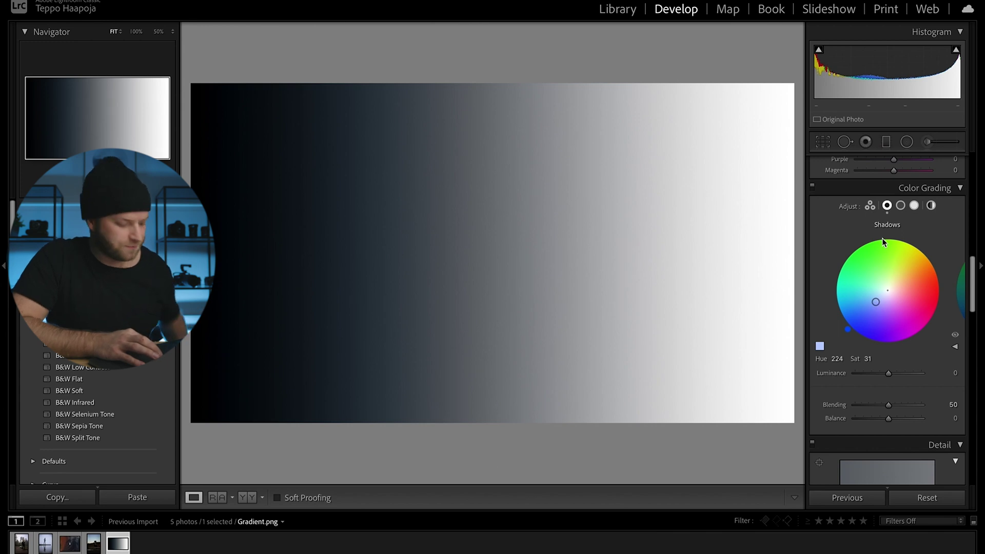
pyautogui.keyDown('alt'); pyautogui.click(855, 205); pyautogui.keyUp('alt')
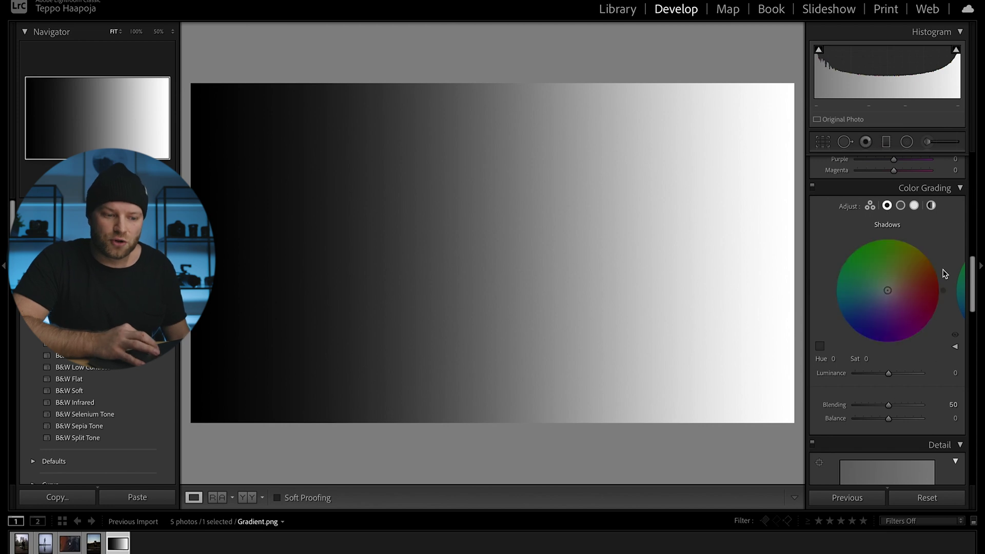
# - Cycle through the Midtones, Highlights and Global wheel views
pyautogui.click(902, 207)
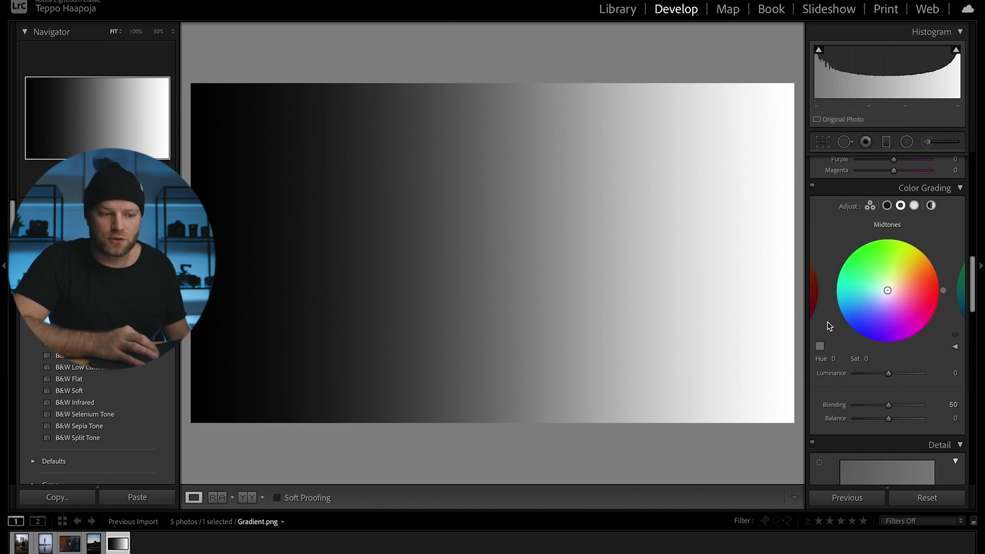
pyautogui.click(917, 206)
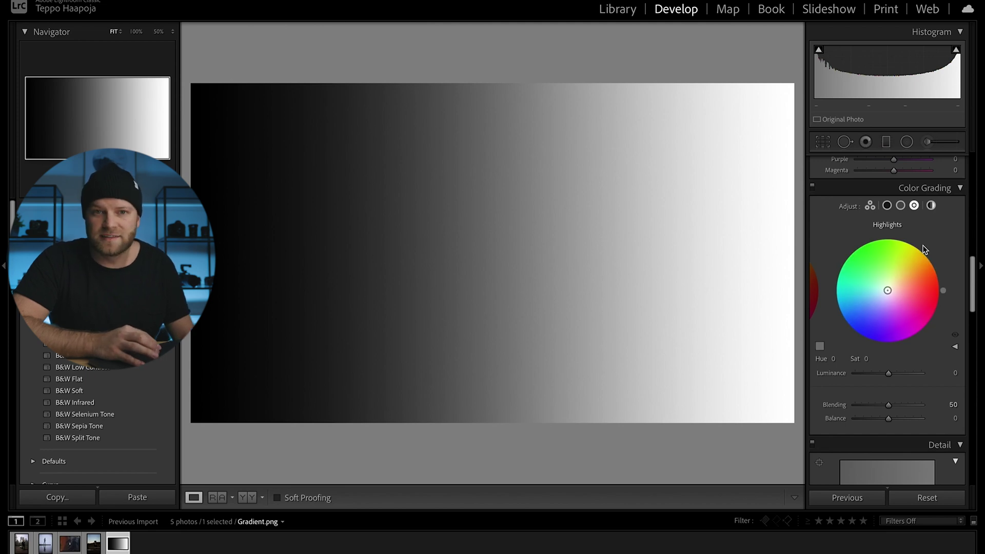
pyautogui.click(932, 206)
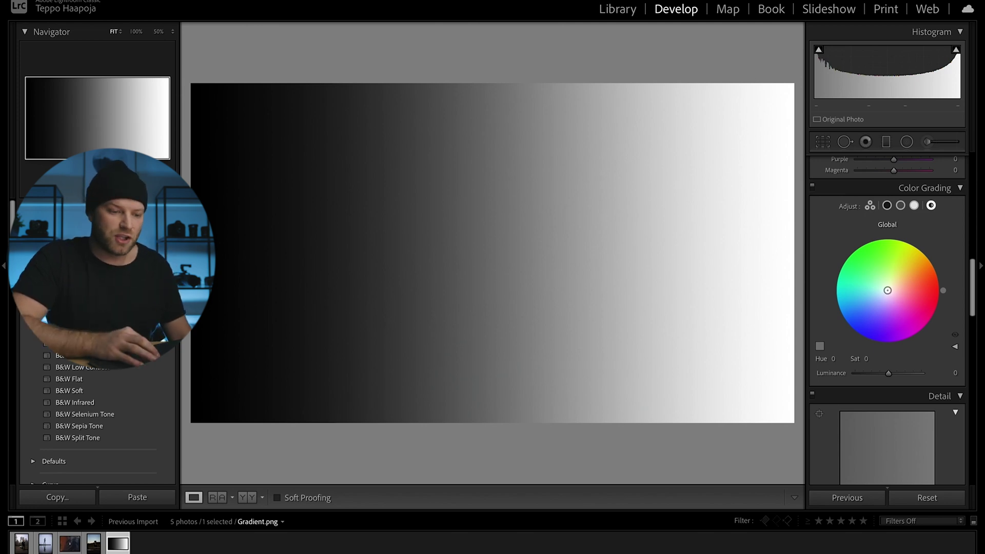
# - Sweep the Global wheel through blue and other hues, reset it, and return to 3-Way view
pyautogui.moveTo(888, 293); pyautogui.dragTo(857, 326)
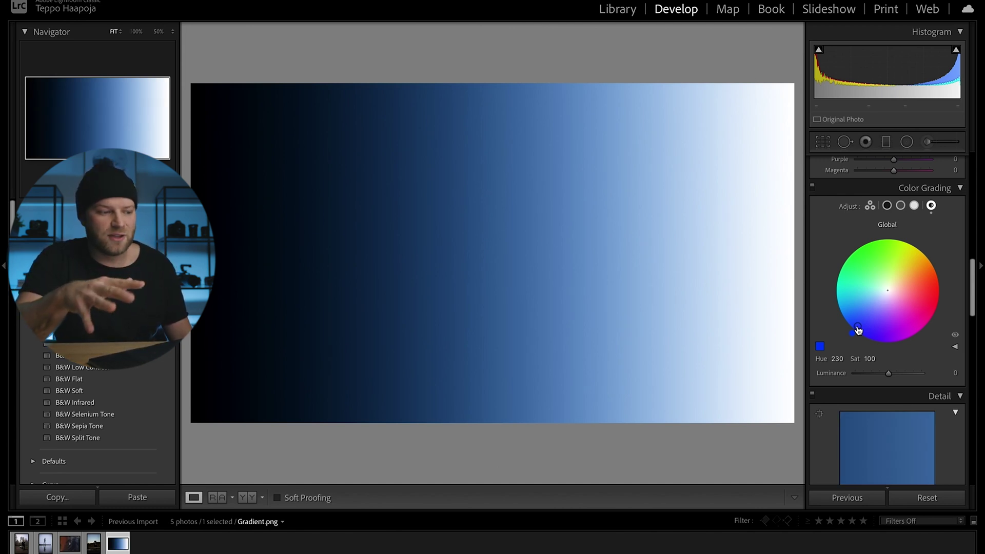
pyautogui.moveTo(857, 330); pyautogui.dragTo(935, 293)
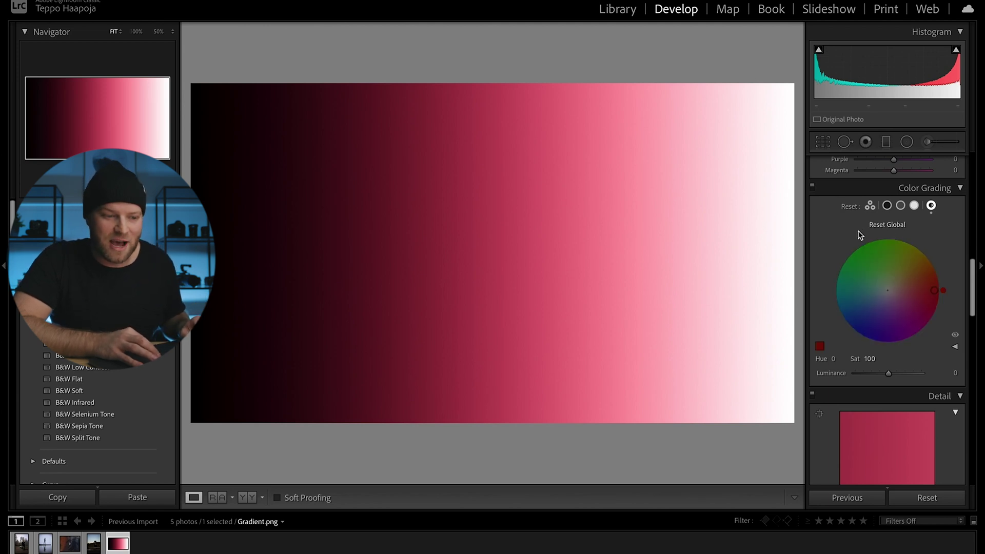
pyautogui.doubleClick(881, 221)
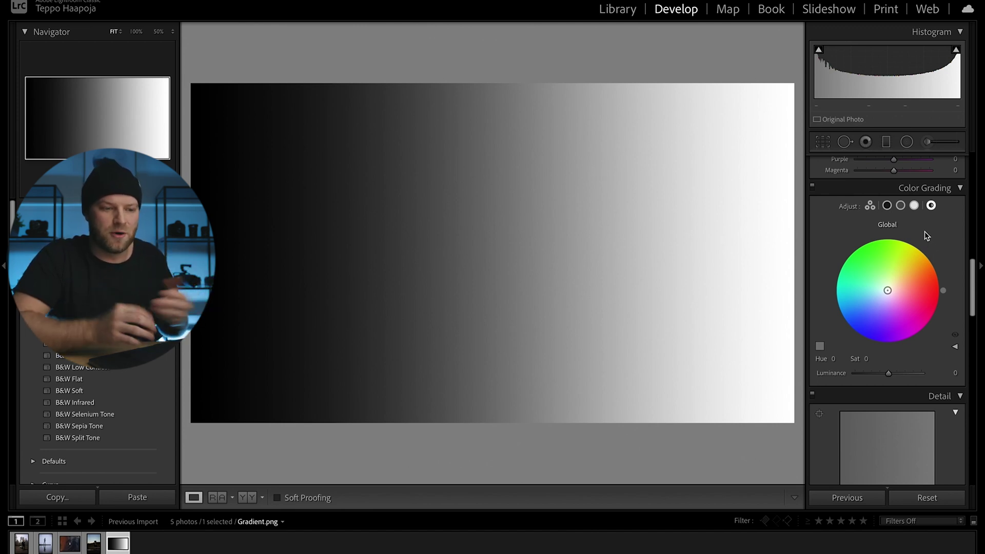
pyautogui.click(870, 206)
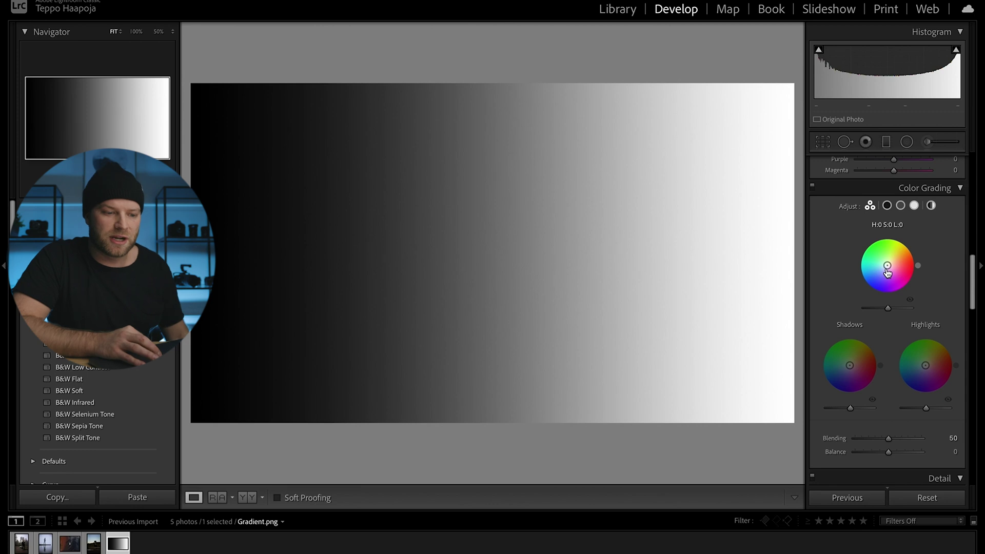
# - Tint the gradient's shadows blue, midtones green and highlights pink
pyautogui.moveTo(849, 365); pyautogui.dragTo(836, 382)
pyautogui.moveTo(889, 266); pyautogui.dragTo(881, 245)
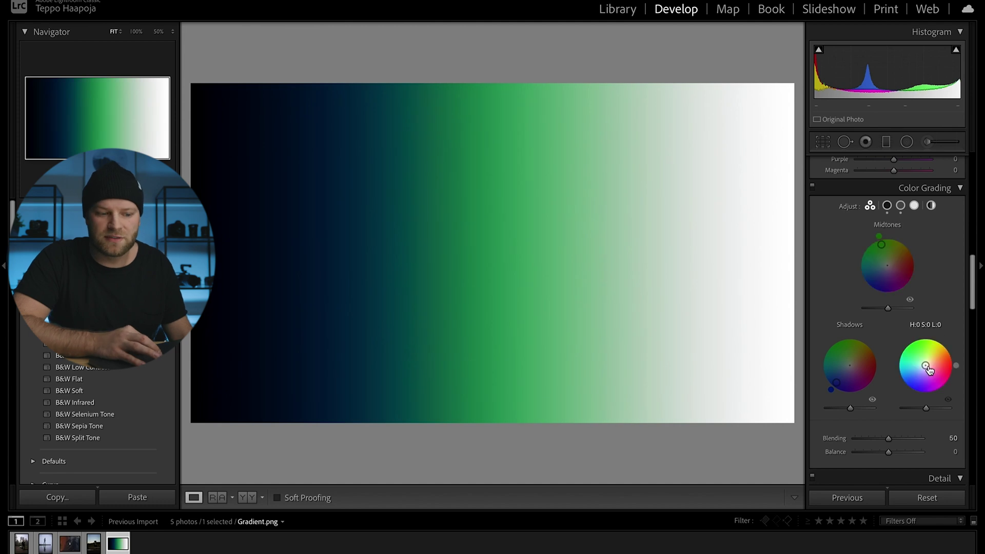
pyautogui.moveTo(929, 369); pyautogui.dragTo(948, 375)
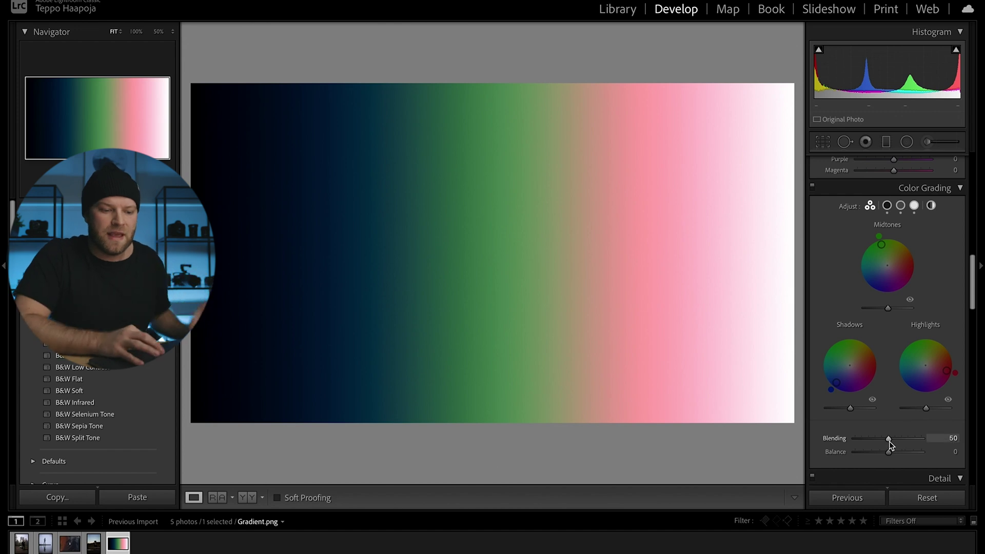
# - Try Blending at 100 and 0, then settle it at about 50
pyautogui.moveTo(888, 439); pyautogui.dragTo(937, 440)
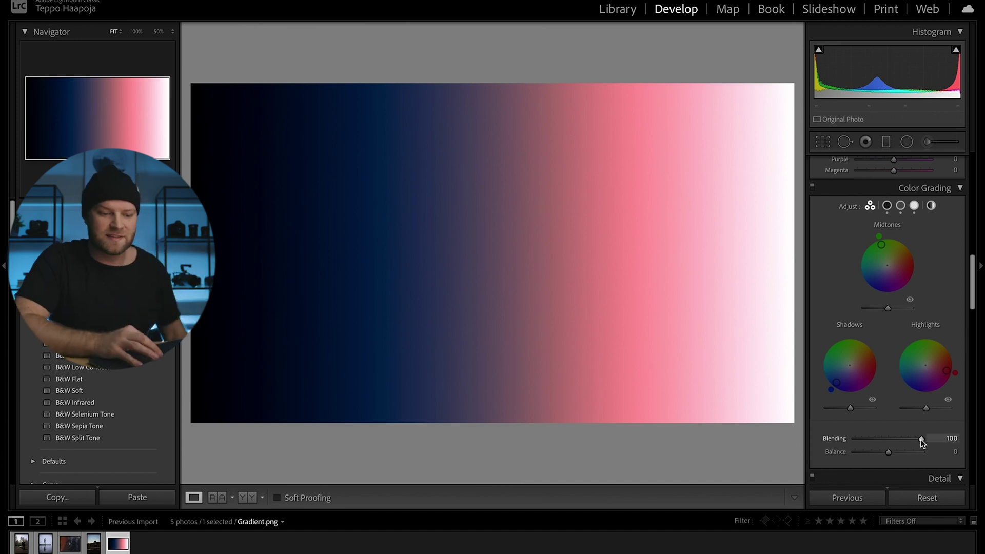
pyautogui.moveTo(915, 440); pyautogui.dragTo(835, 440)
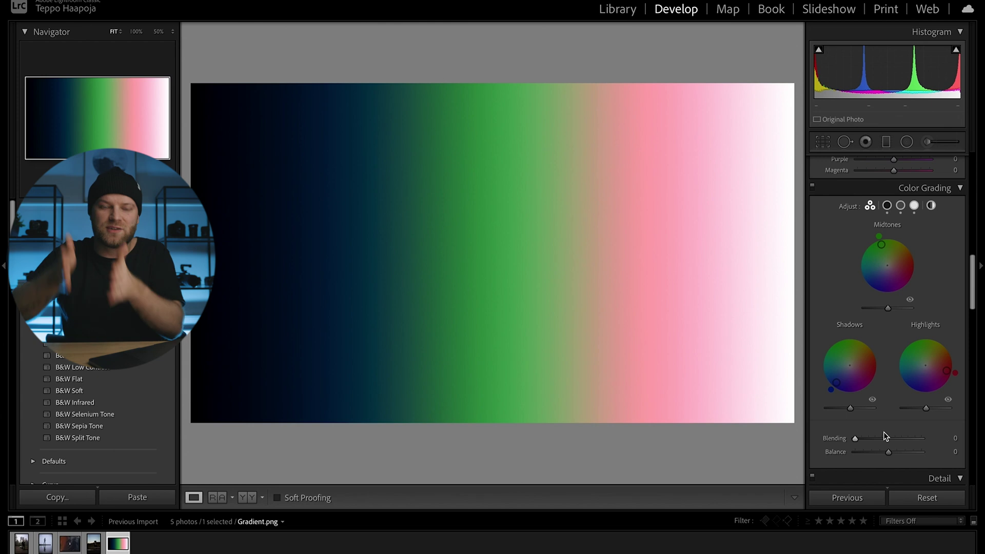
pyautogui.moveTo(856, 439); pyautogui.dragTo(940, 453)
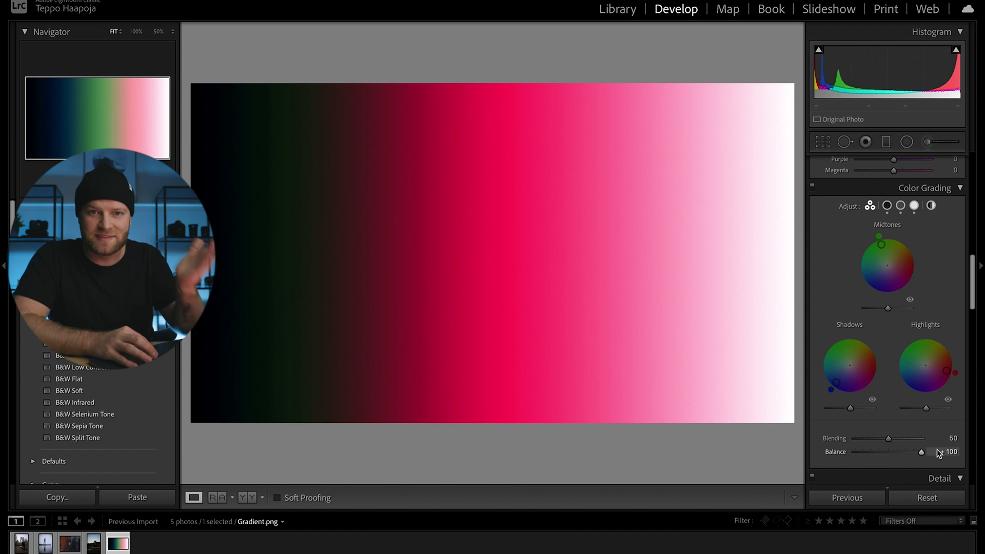
# - Drag Balance from +100 fully to -100, shifting the gradient to navy and teal
pyautogui.moveTo(923, 452)
pyautogui.mouseDown()
pyautogui.moveTo(910, 450)
pyautogui.moveTo(934, 453)
pyautogui.mouseUp()
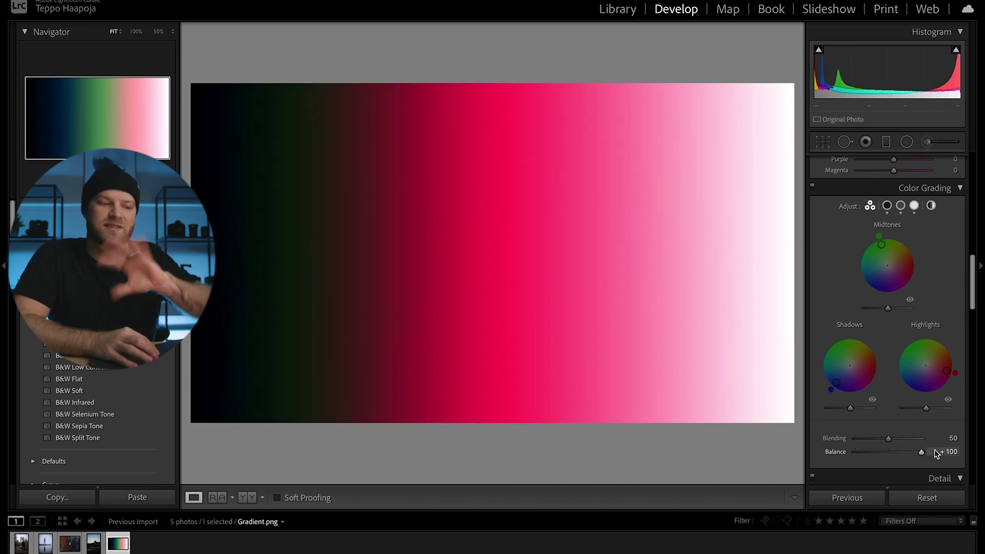
pyautogui.moveTo(934, 453); pyautogui.dragTo(833, 463)
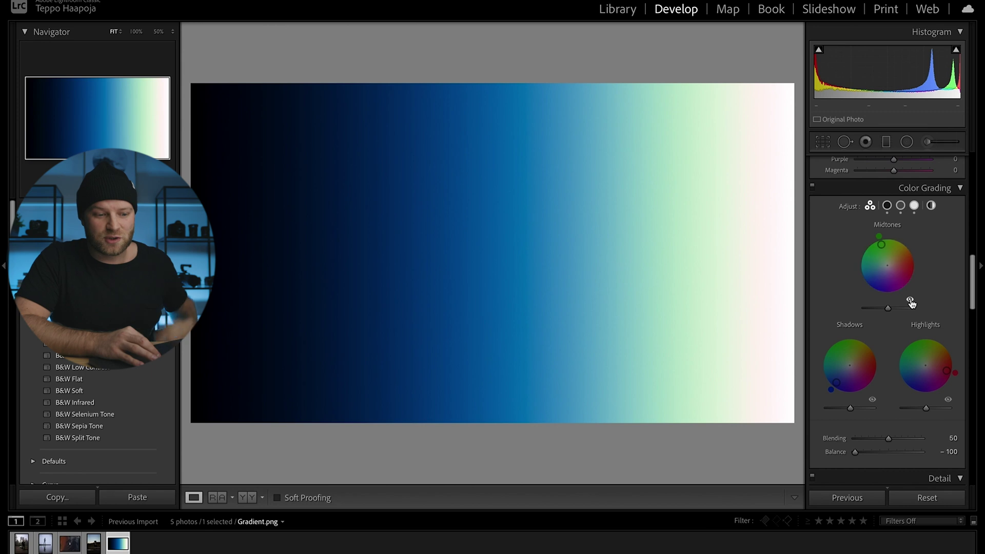
# - Toggle the whole Color Grading panel and the green midtone tint on and off to compare
pyautogui.click(813, 189)
pyautogui.click(813, 189)
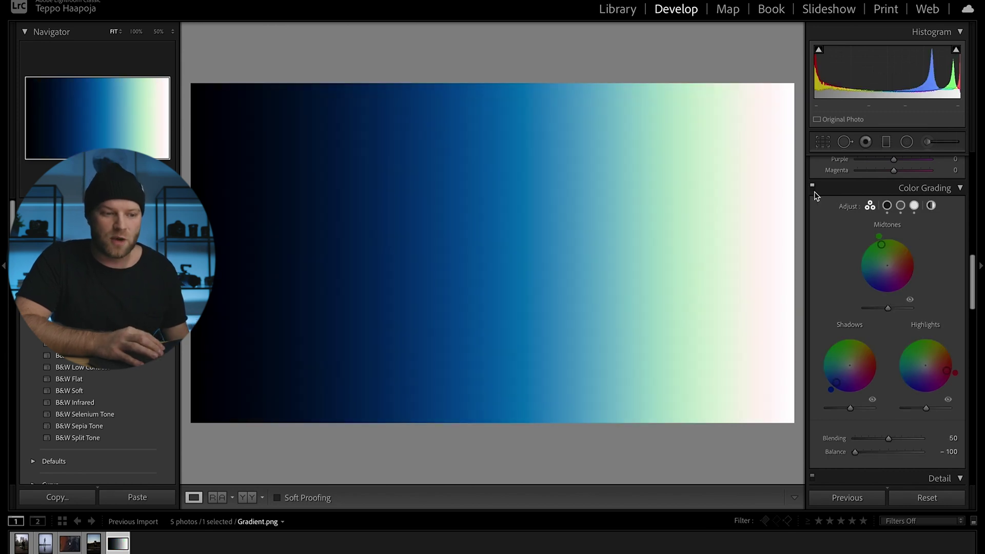
pyautogui.click(910, 301)
pyautogui.click(910, 300)
pyautogui.click(910, 300)
pyautogui.click(910, 300)
pyautogui.click(909, 300)
pyautogui.click(910, 301)
pyautogui.click(909, 300)
pyautogui.click(910, 300)
pyautogui.click(910, 301)
pyautogui.click(910, 300)
pyautogui.click(909, 301)
# - Compare the blue shadow and pink highlight tints on and off, then Alt-reset all colour grading
pyautogui.click(873, 401)
pyautogui.click(873, 401)
pyautogui.click(872, 400)
pyautogui.click(873, 401)
pyautogui.click(949, 401)
pyautogui.click(949, 401)
pyautogui.press('alt')
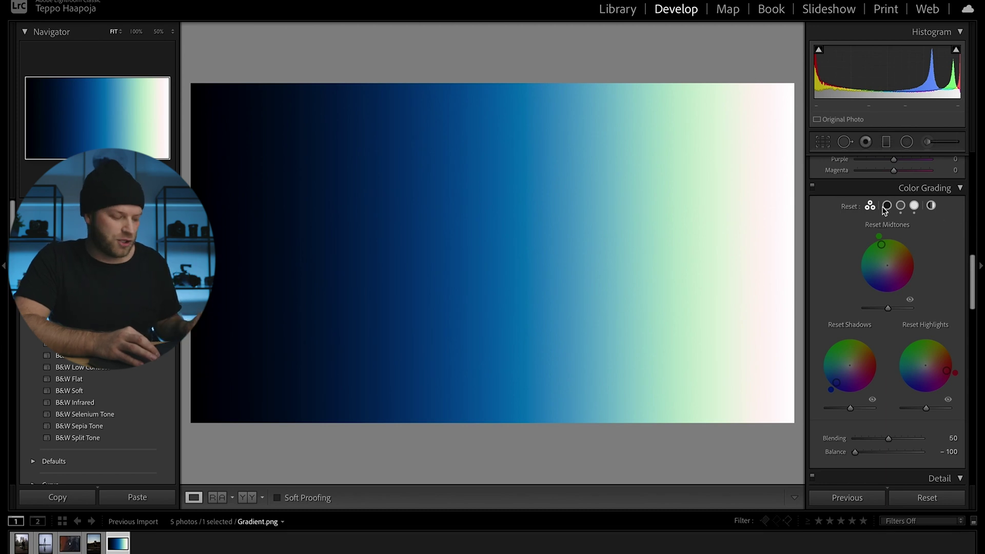
pyautogui.keyDown('alt'); pyautogui.click(849, 207); pyautogui.keyUp('alt')
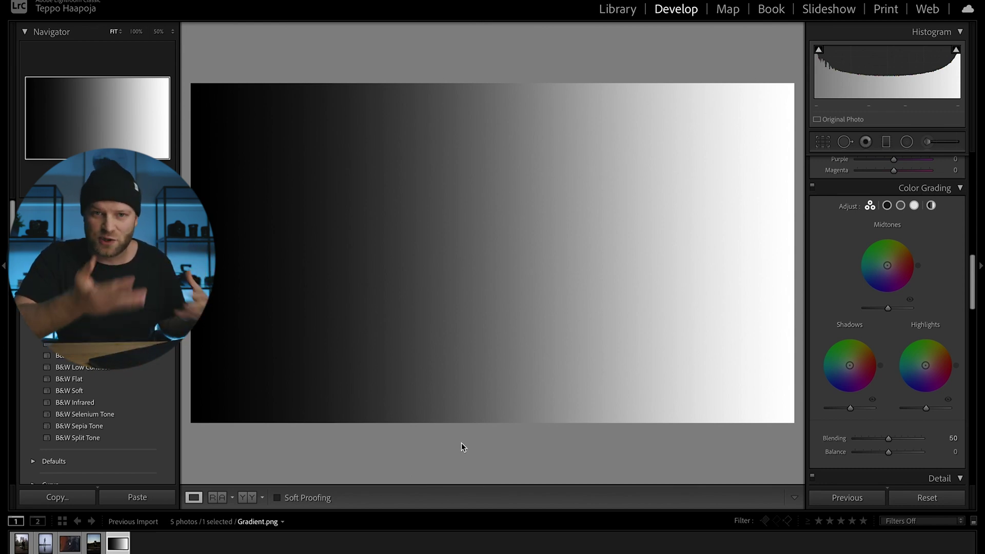
# - Load the foggy lakeside portrait Colourgrading2.ARW from the filmstrip
pyautogui.click(22, 542)
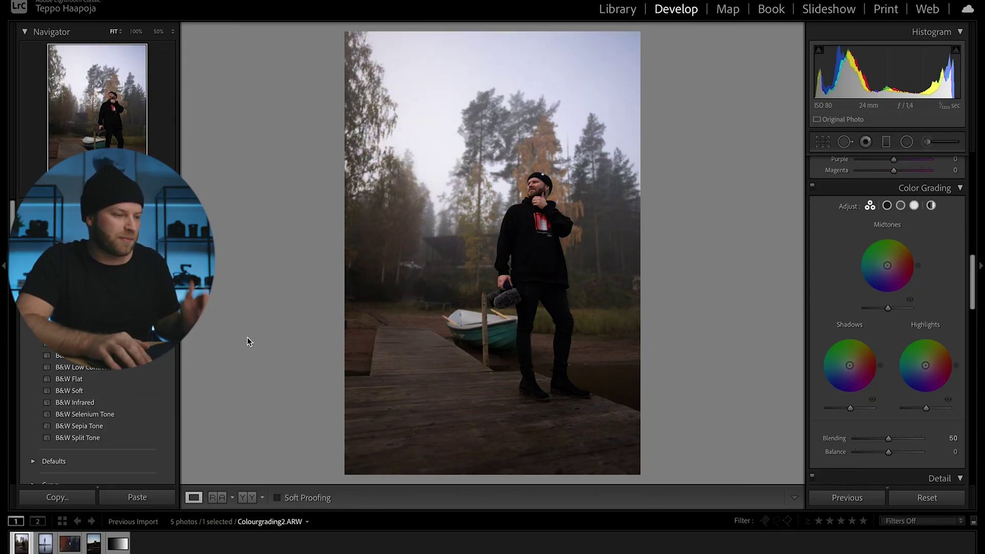
pyautogui.press('Right')
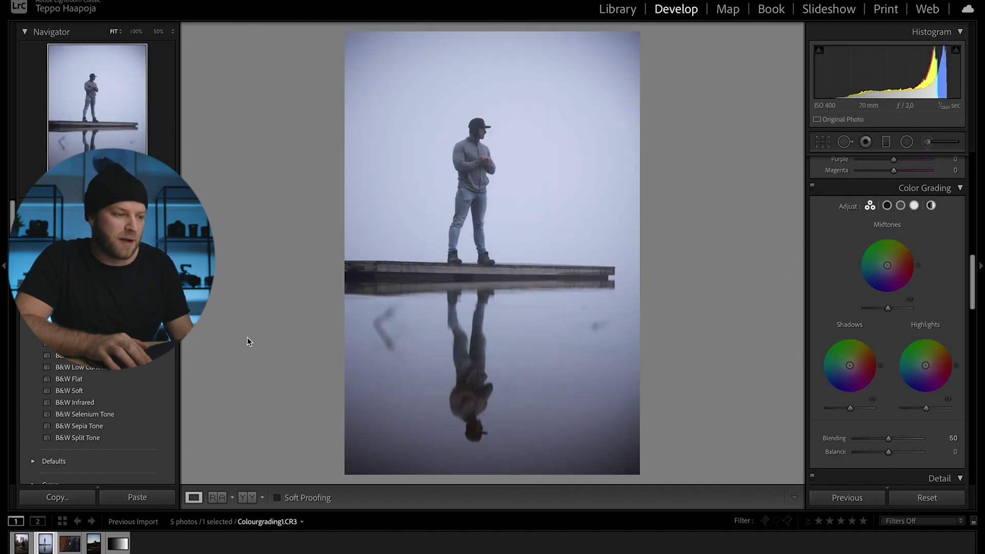
pyautogui.press('Right')
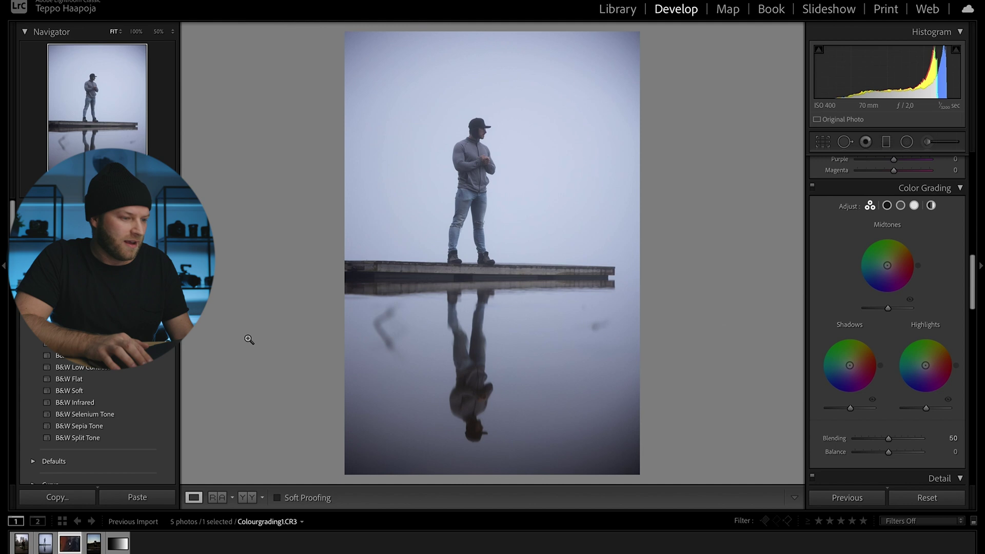
pyautogui.press('Right')
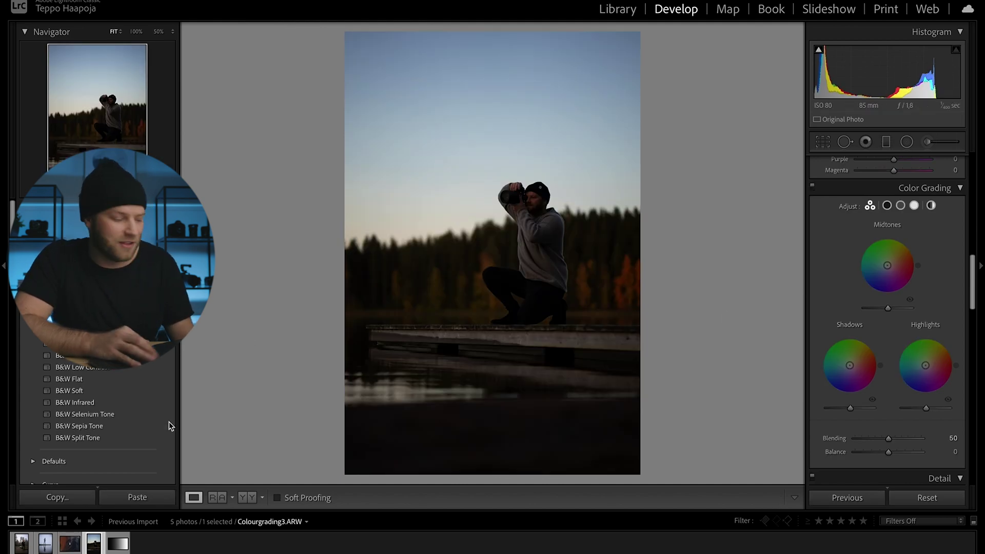
pyautogui.click(26, 542)
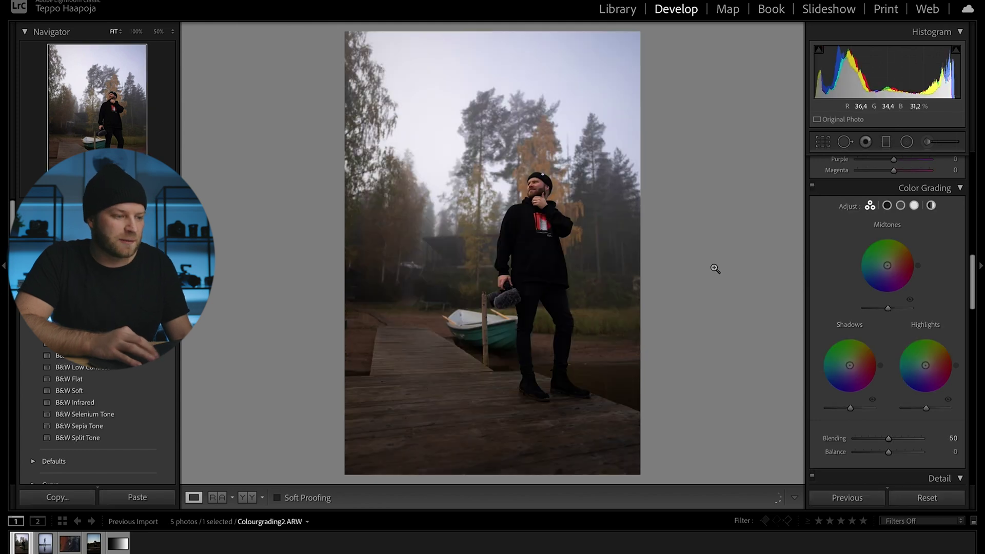
pyautogui.scroll(10, 917, 263)
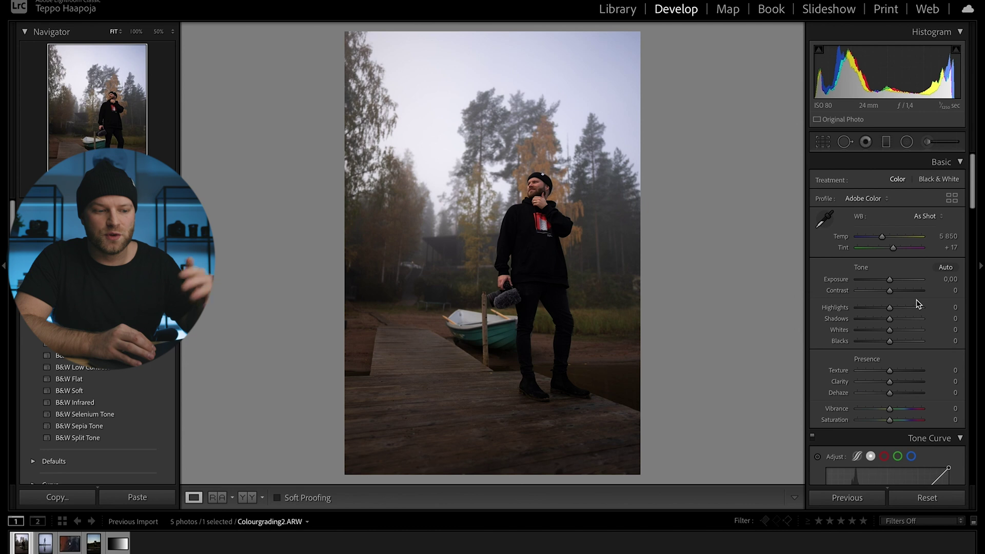
pyautogui.scroll(-2, 916, 300)
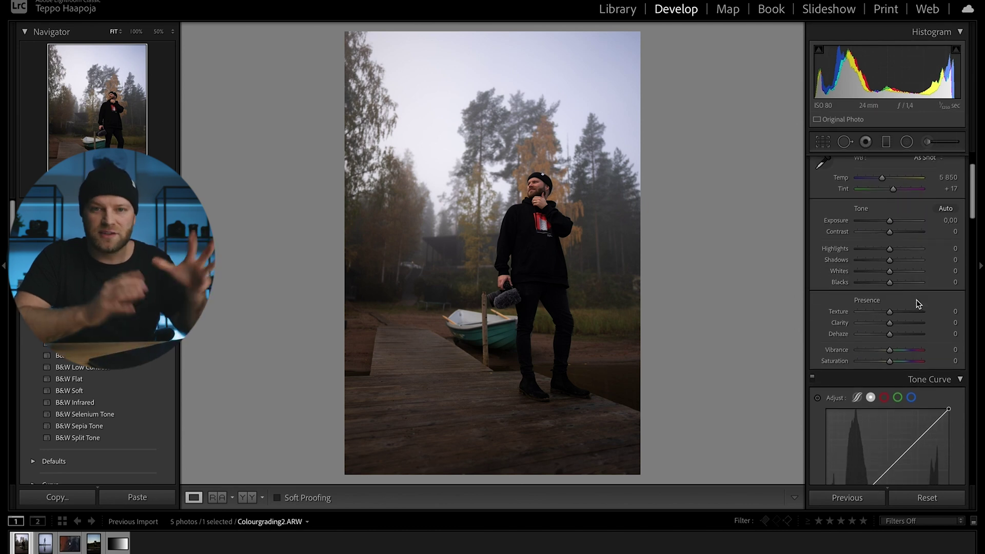
pyautogui.scroll(-6, 916, 300)
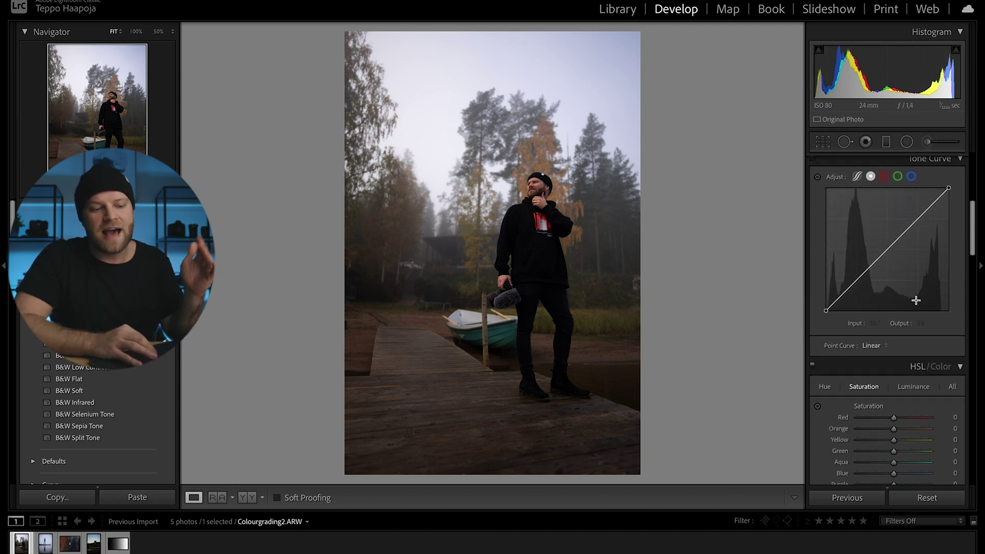
pyautogui.scroll(-4, 916, 300)
pyautogui.scroll(2, 916, 300)
pyautogui.scroll(-6, 916, 299)
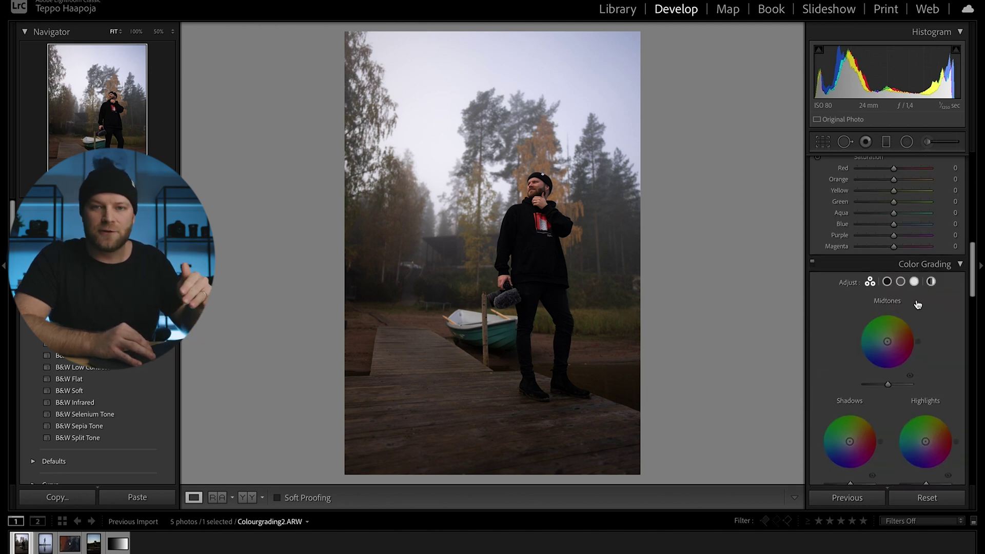
pyautogui.scroll(12, 918, 305)
pyautogui.scroll(1, 916, 300)
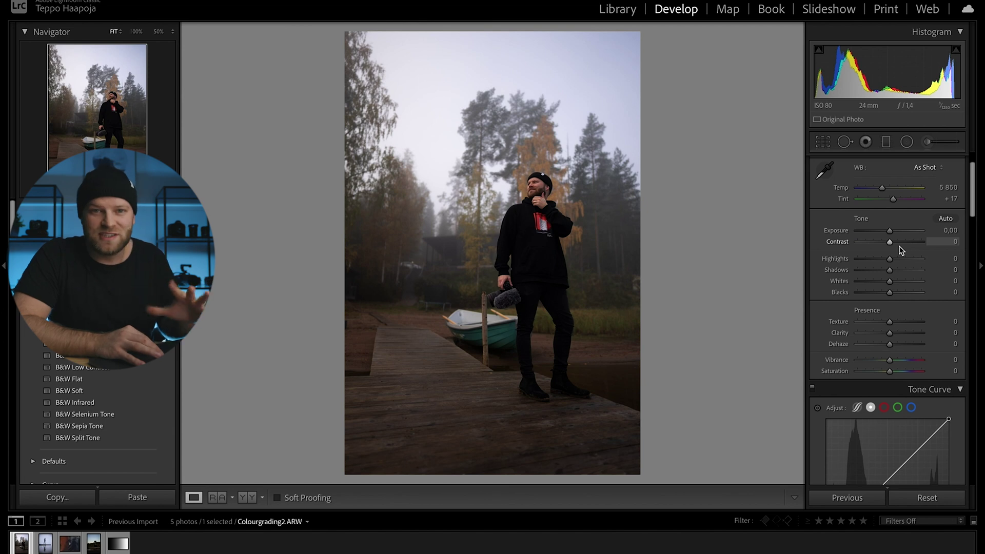
pyautogui.scroll(-15, 902, 250)
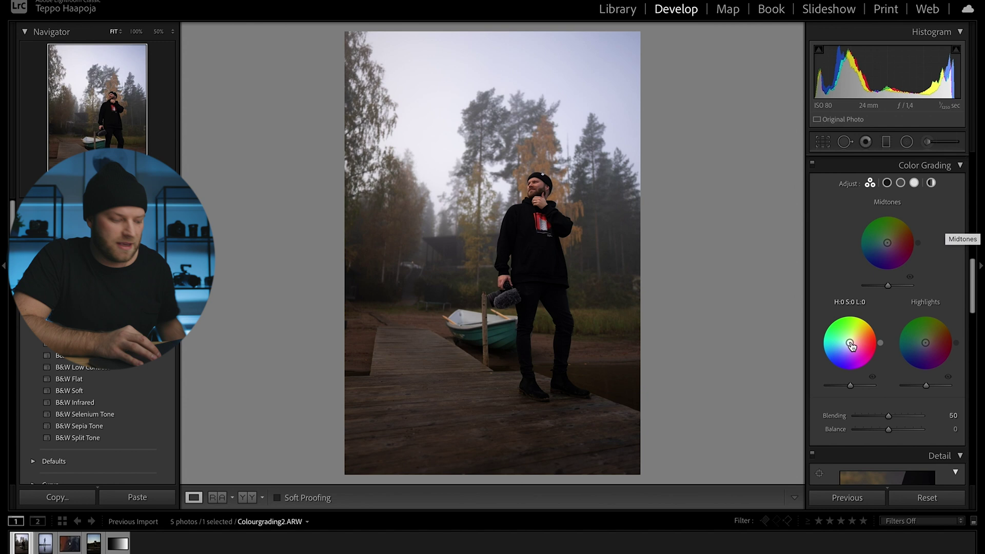
# - Grade shadows blue, midtones slightly yellow, highlights yellow (Hue 48, Sat 27), darkening shadow and highlight luminance
pyautogui.moveTo(851, 347); pyautogui.dragTo(844, 350)
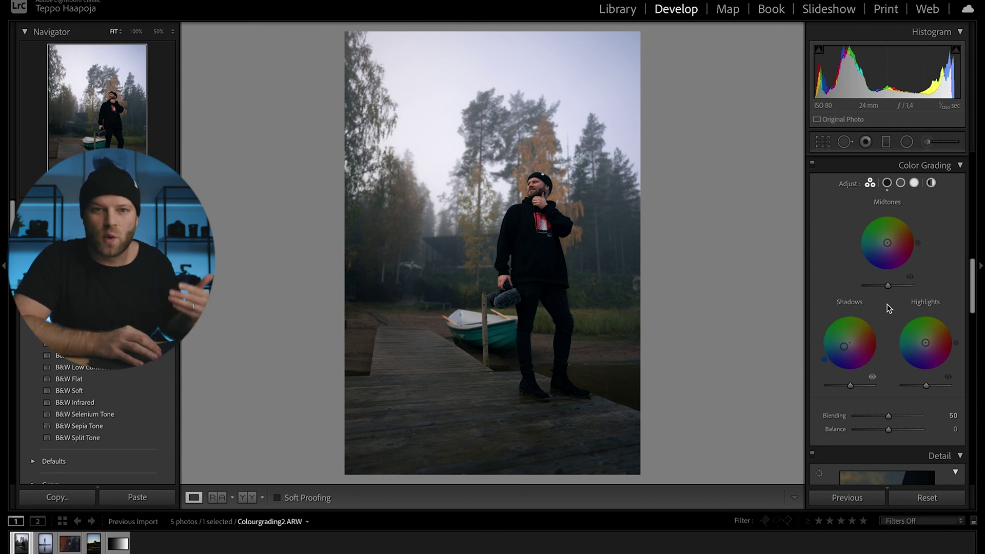
pyautogui.moveTo(887, 243); pyautogui.dragTo(891, 237)
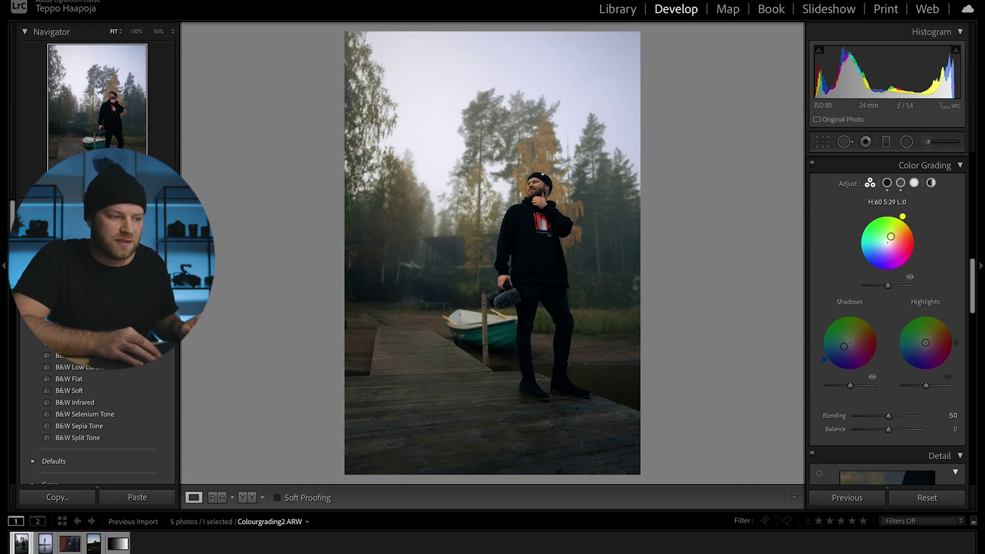
pyautogui.moveTo(891, 237); pyautogui.dragTo(892, 237)
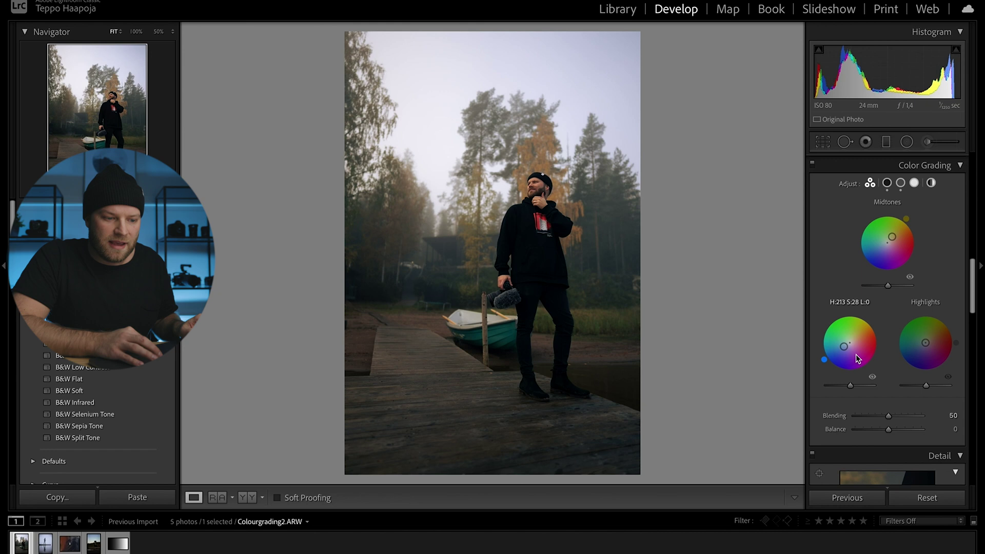
pyautogui.moveTo(851, 386); pyautogui.dragTo(842, 386)
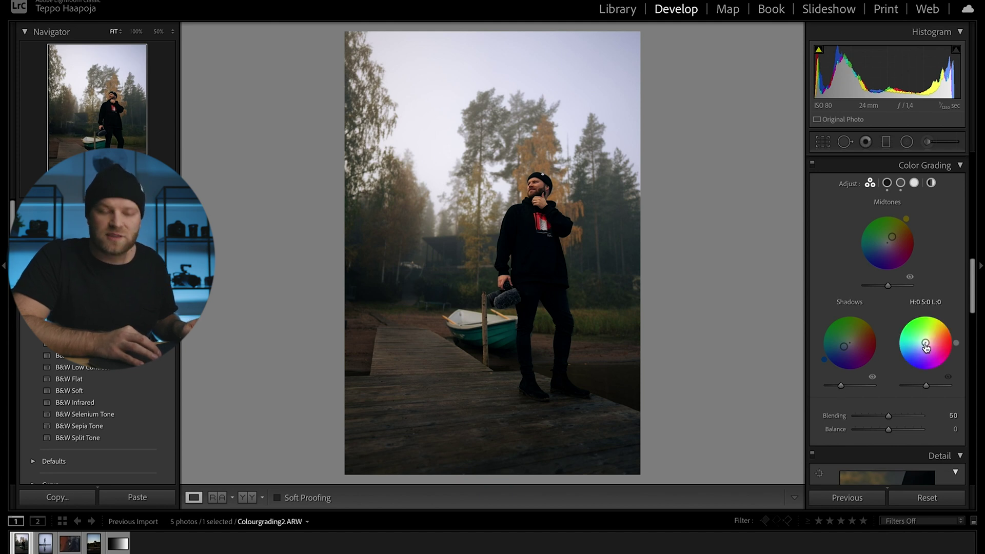
pyautogui.moveTo(925, 343); pyautogui.dragTo(929, 338)
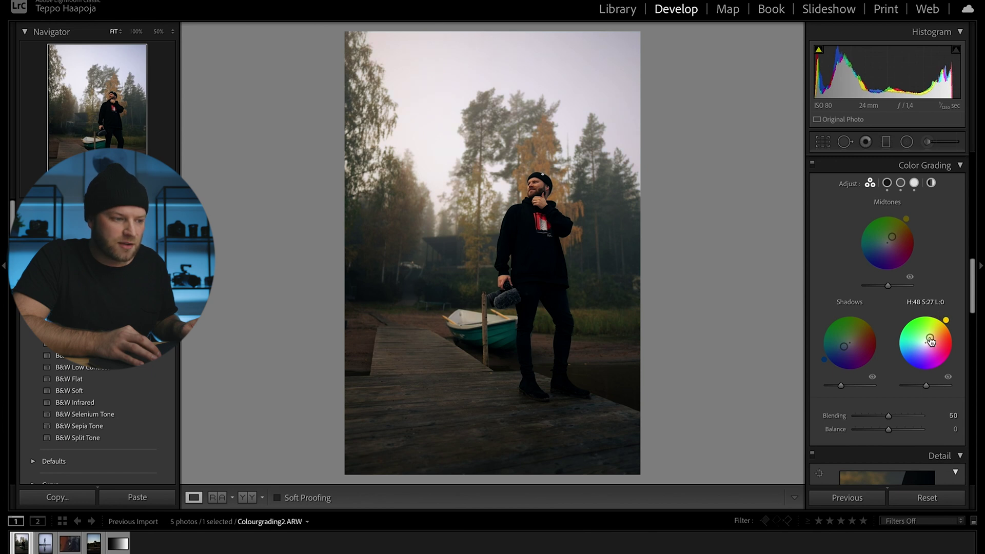
pyautogui.moveTo(926, 385); pyautogui.dragTo(907, 387)
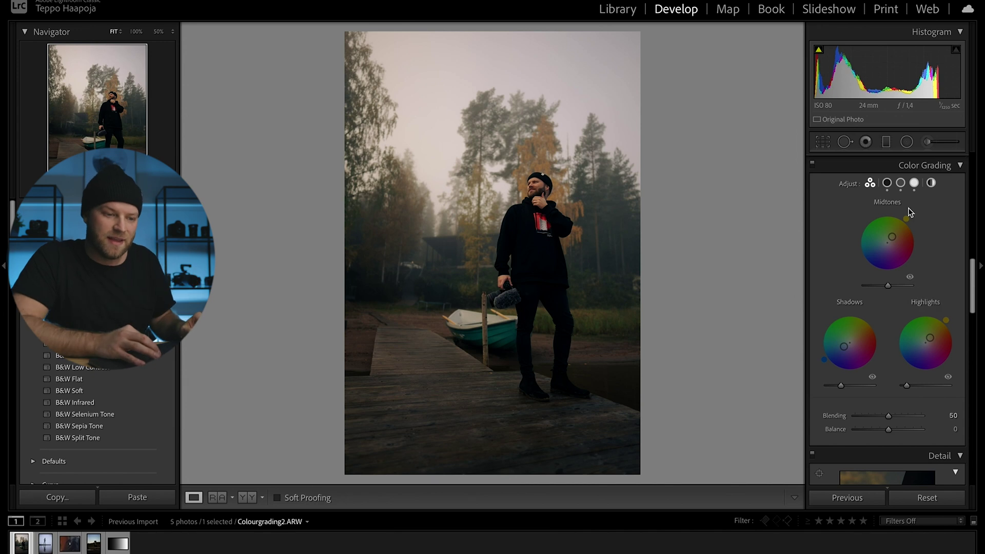
# - Compare the grade on and off, brighten Global luminance, and darken shadows to -52
pyautogui.click(812, 164)
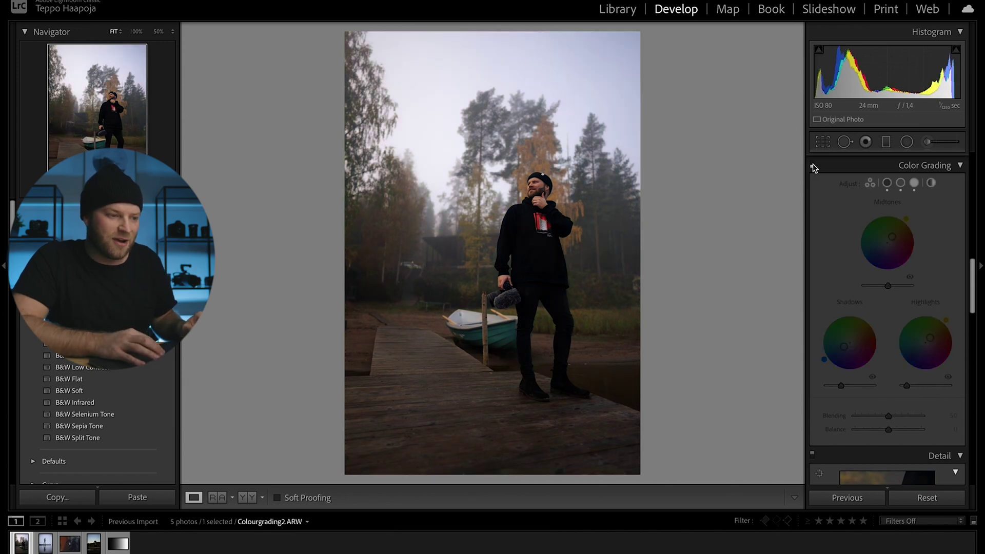
pyautogui.click(812, 165)
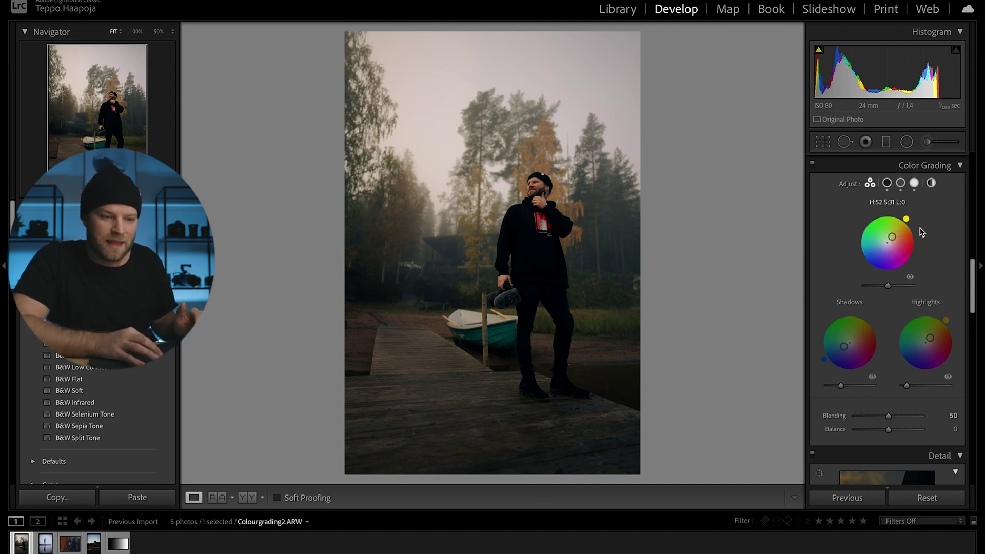
pyautogui.click(931, 185)
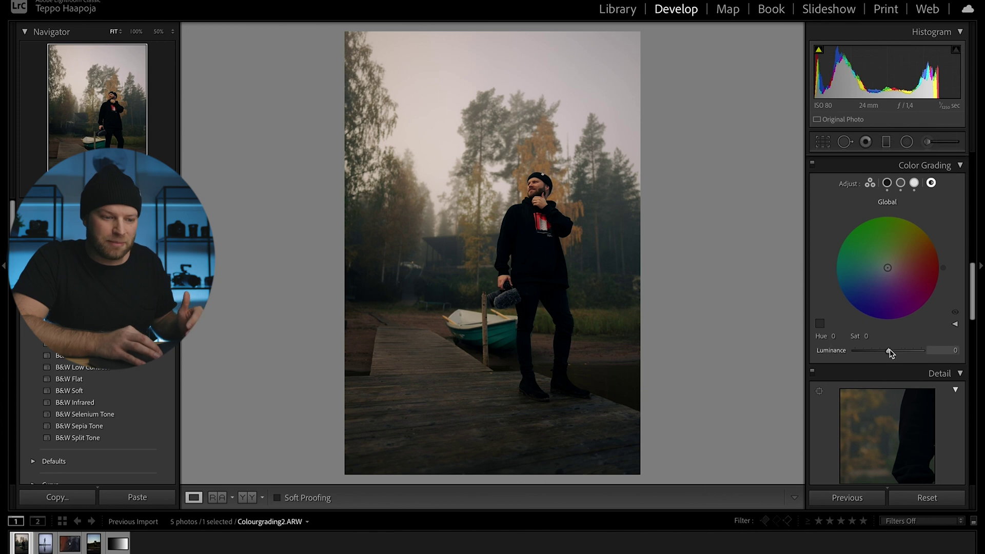
pyautogui.moveTo(888, 349); pyautogui.dragTo(908, 350)
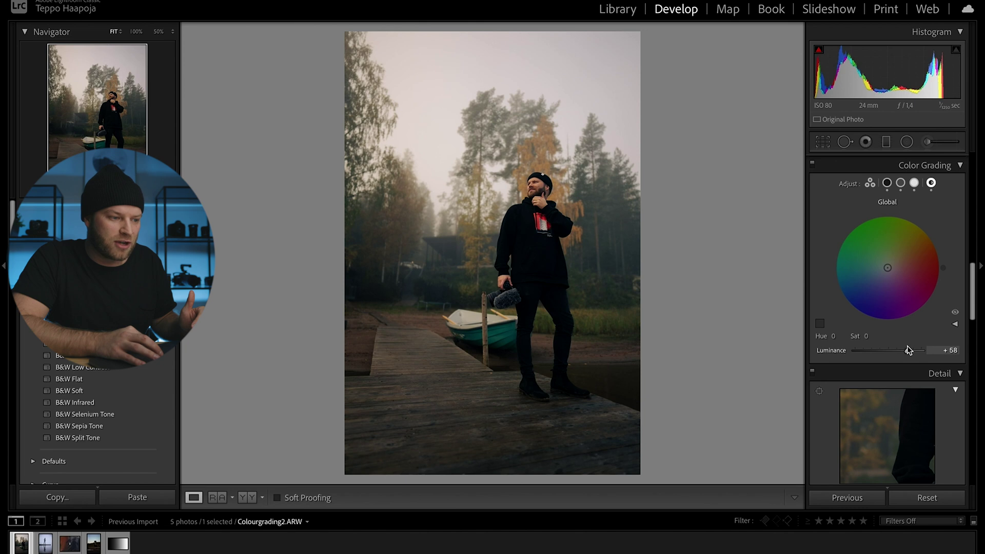
pyautogui.click(887, 182)
pyautogui.moveTo(875, 352); pyautogui.dragTo(866, 350)
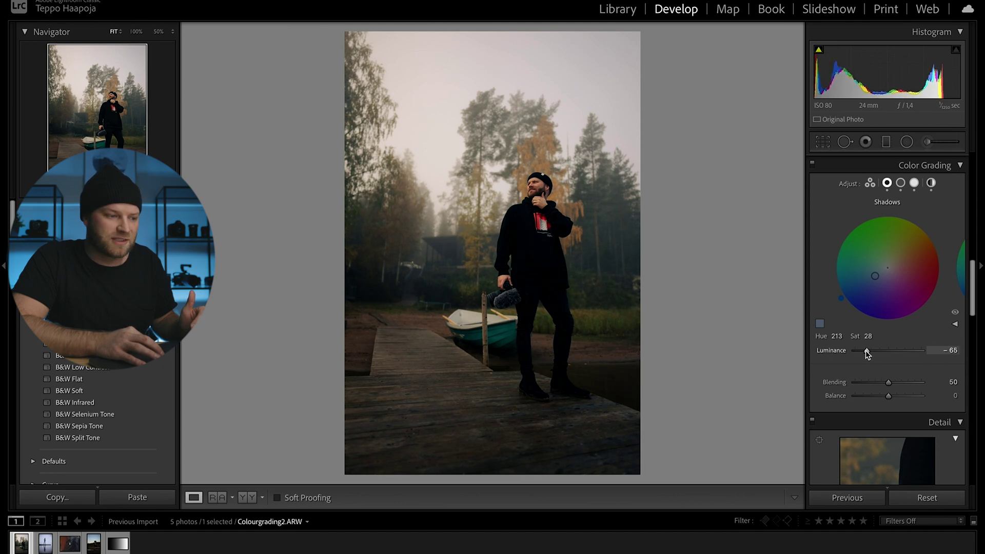
# - Tint midtones warm yellow (Hue 49, Sat 37), compare before and after, then advance to Colourgrading1.CR3
pyautogui.click(900, 182)
pyautogui.click(898, 256)
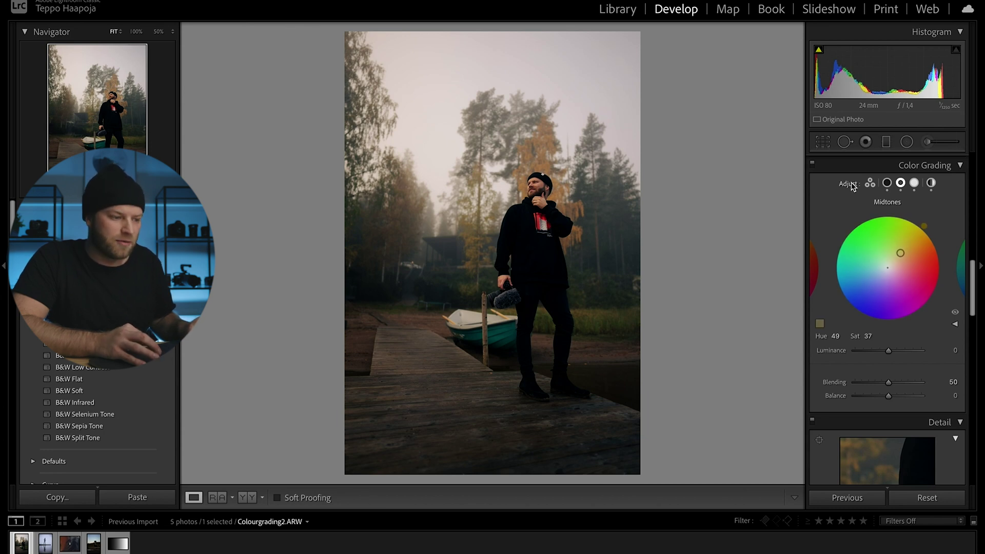
pyautogui.click(813, 165)
pyautogui.click(813, 166)
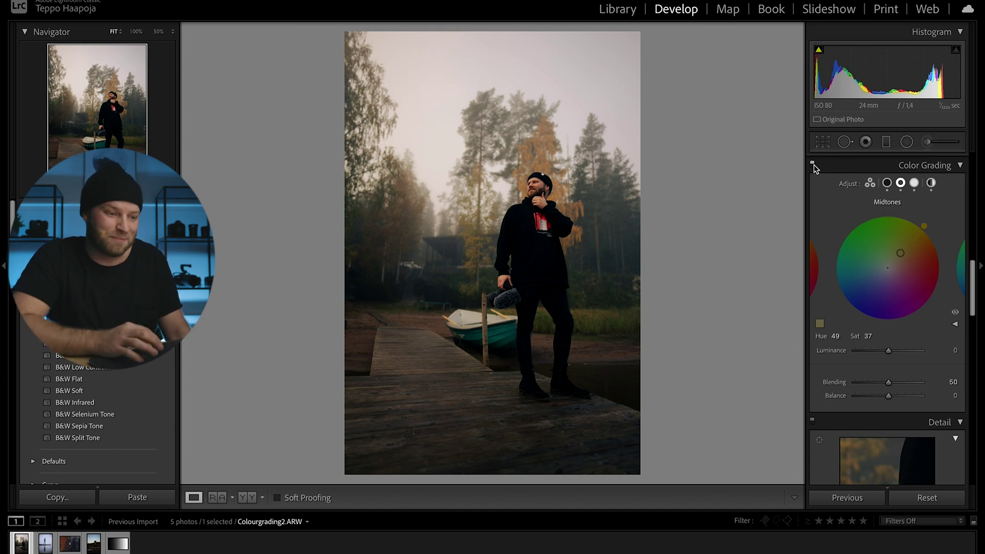
pyautogui.click(813, 166)
pyautogui.click(813, 166)
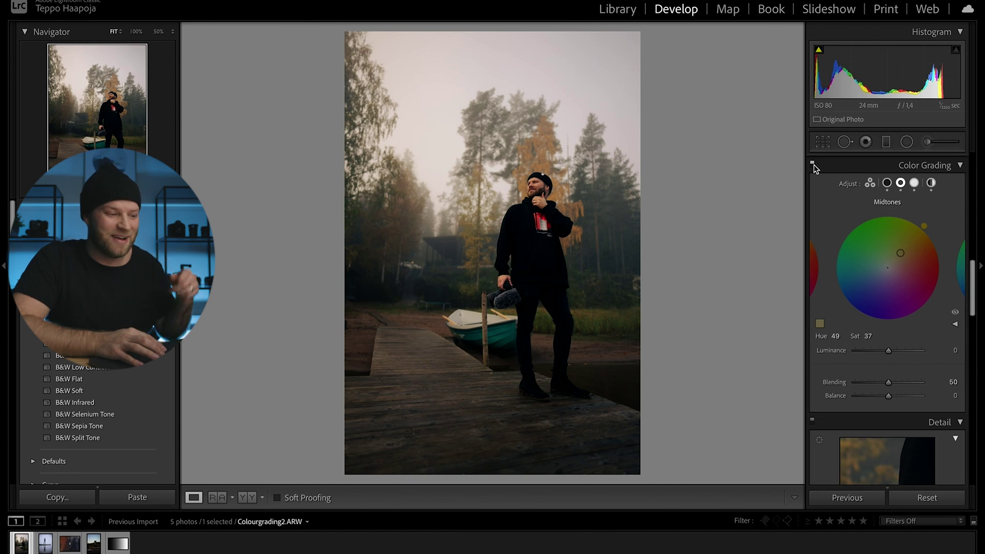
pyautogui.press('Right')
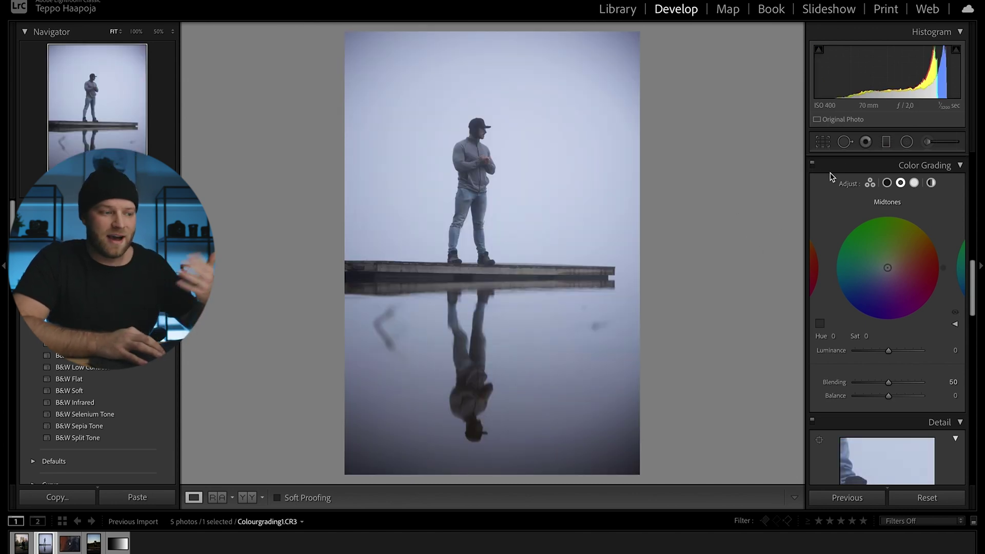
# - Briefly open and close Crop & Straighten, then return to the Color Grading panel
pyautogui.click(823, 143)
pyautogui.moveTo(744, 92); pyautogui.dragTo(743, 96)
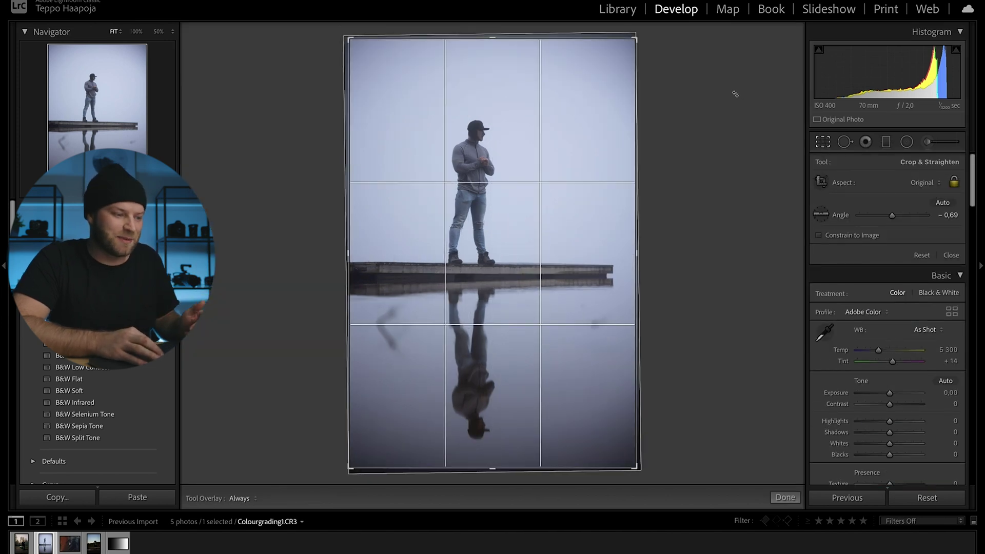
pyautogui.press('Return')
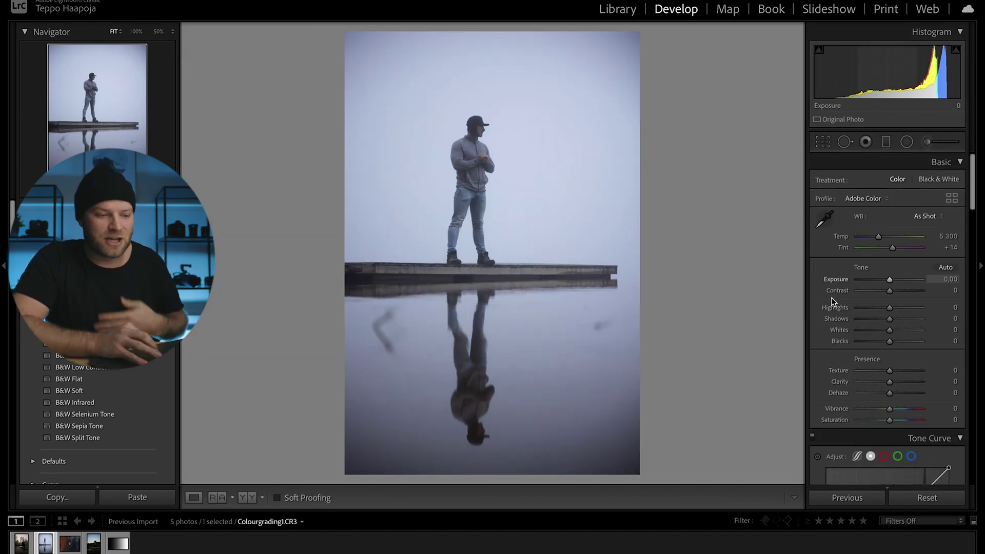
pyautogui.scroll(-3, 817, 315)
pyautogui.scroll(-10, 849, 273)
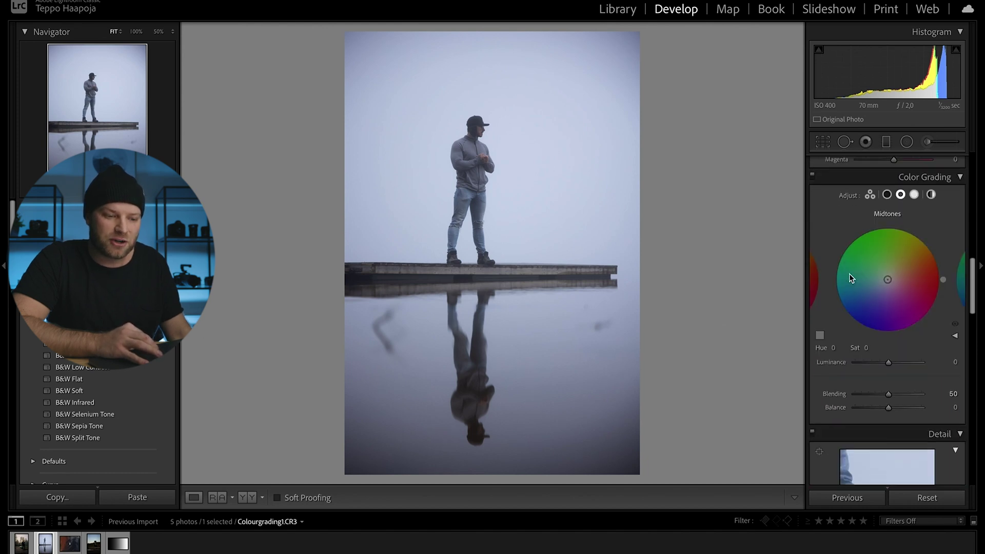
pyautogui.scroll(2, 849, 273)
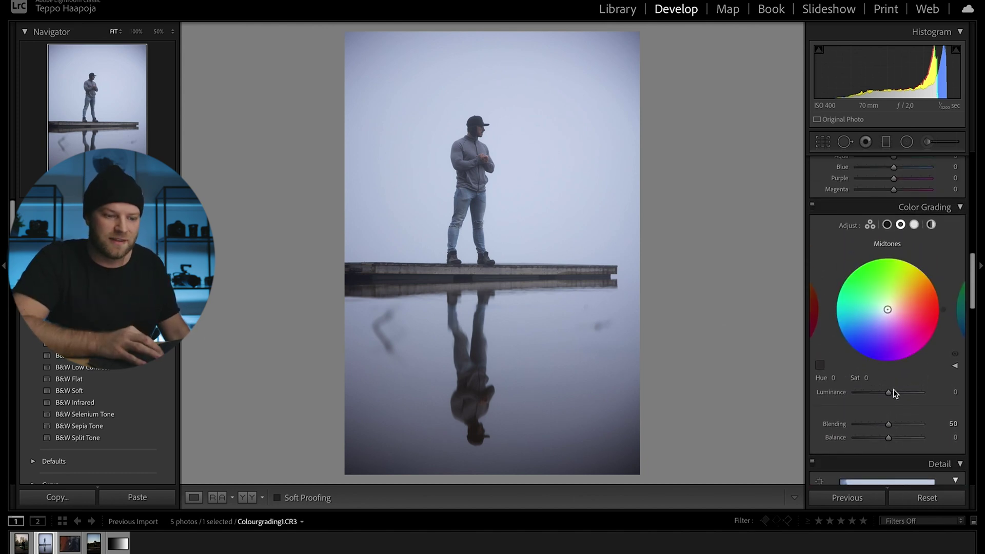
# - Set luminance to midtones -99, shadows -78 and highlights +49, then show all three wheels
pyautogui.moveTo(888, 392); pyautogui.dragTo(862, 402)
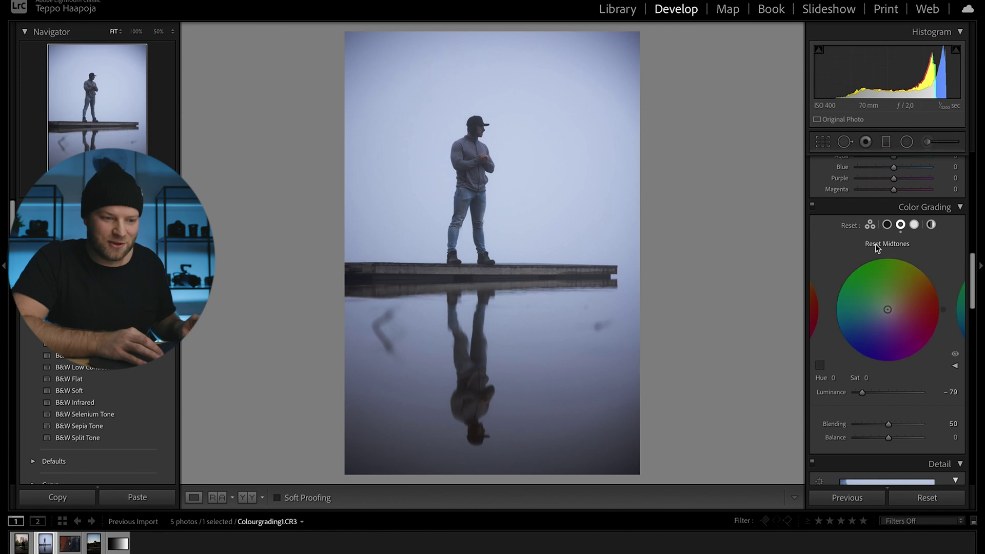
pyautogui.click(887, 224)
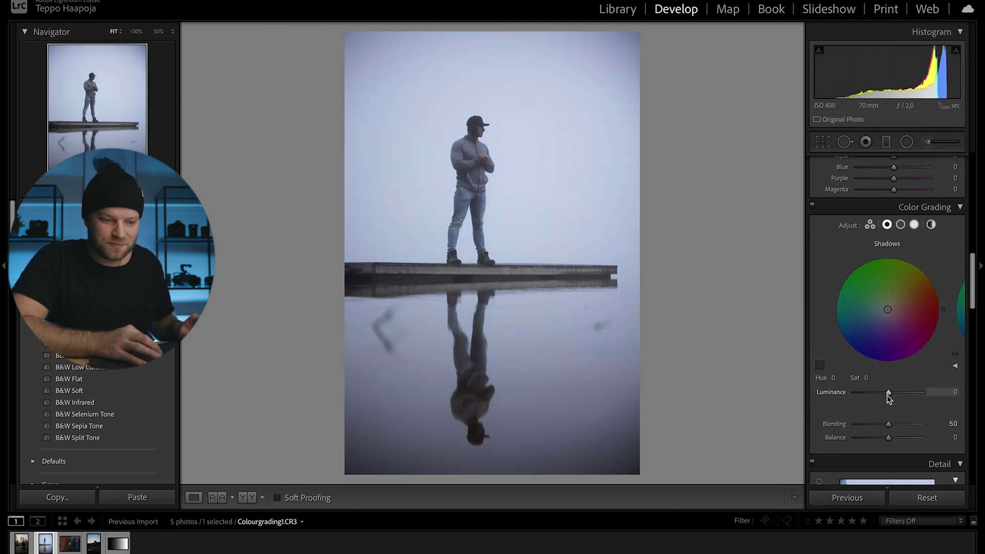
pyautogui.moveTo(888, 396); pyautogui.dragTo(862, 396)
pyautogui.click(902, 228)
pyautogui.moveTo(888, 392); pyautogui.dragTo(854, 393)
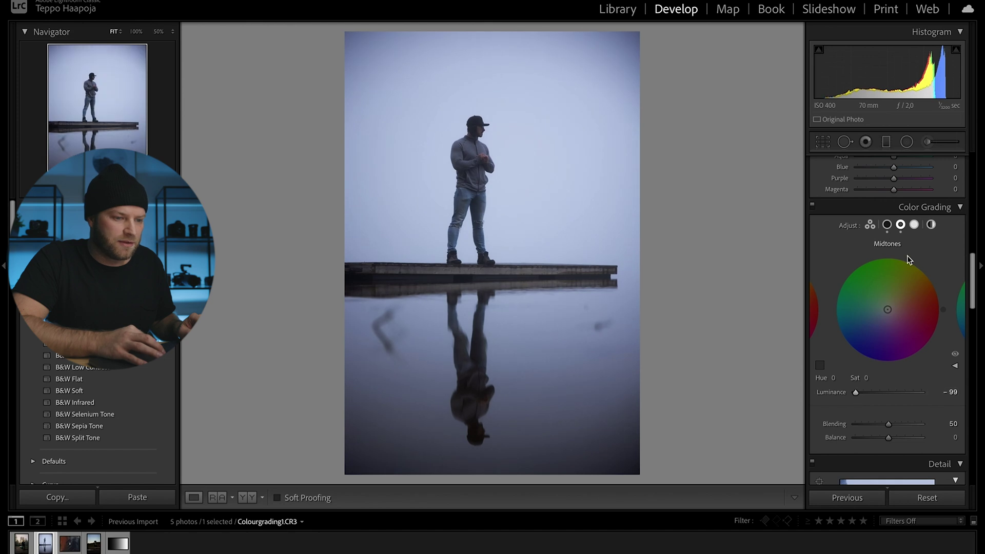
pyautogui.click(914, 224)
pyautogui.moveTo(888, 391); pyautogui.dragTo(906, 391)
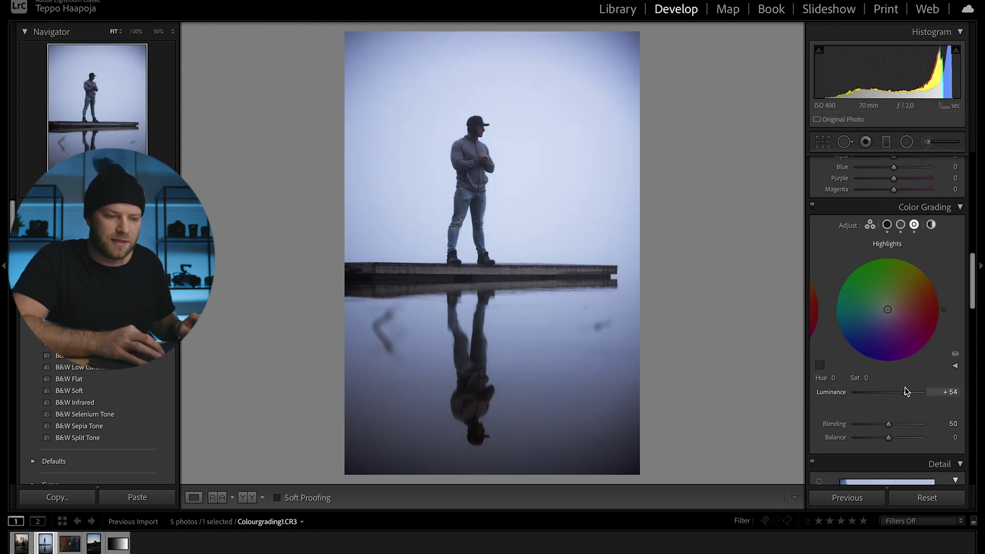
pyautogui.click(870, 226)
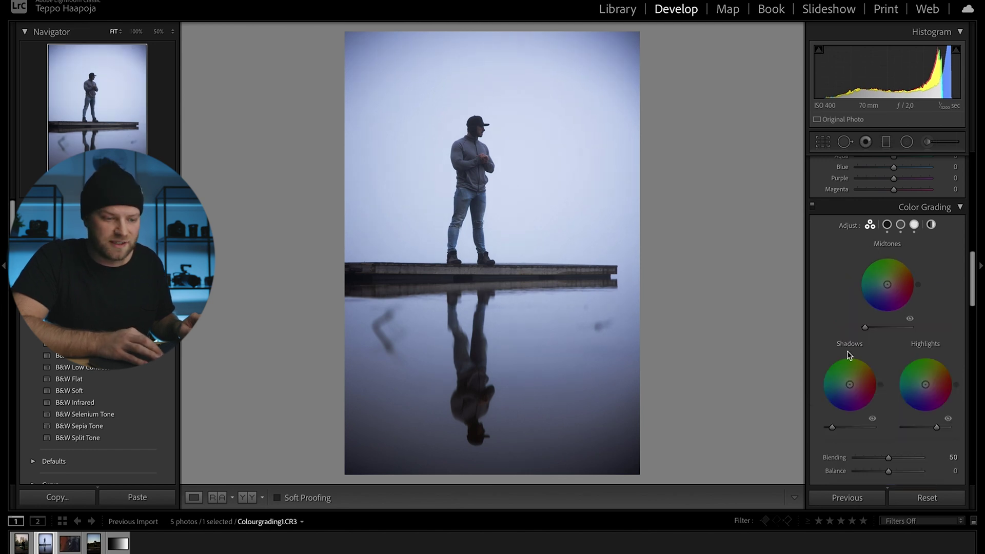
pyautogui.scroll(-1, 826, 316)
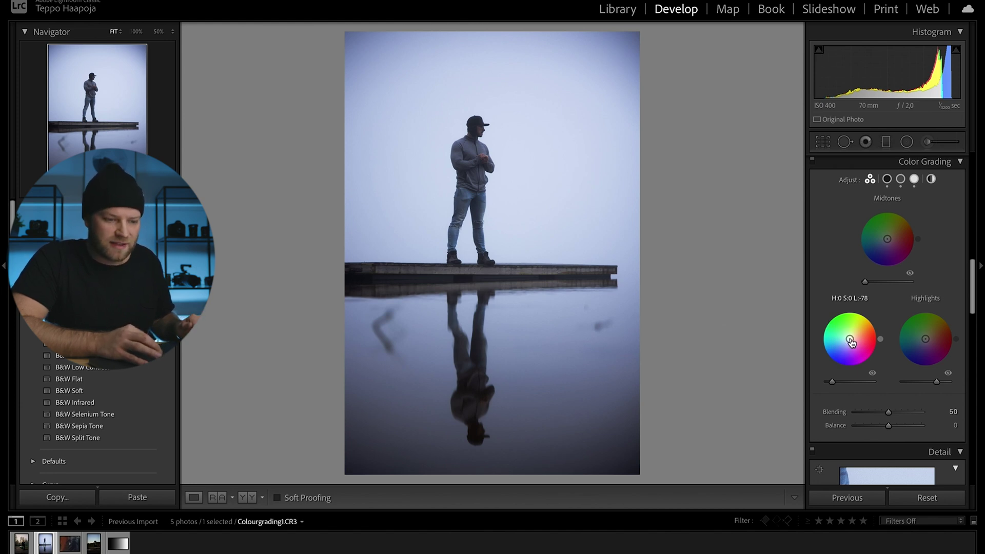
# - Tint the shadows blue-teal and the midtones warm yellow, then toggle the grade to compare
pyautogui.moveTo(850, 339)
pyautogui.mouseDown()
pyautogui.moveTo(852, 329)
pyautogui.moveTo(842, 341)
pyautogui.mouseUp()
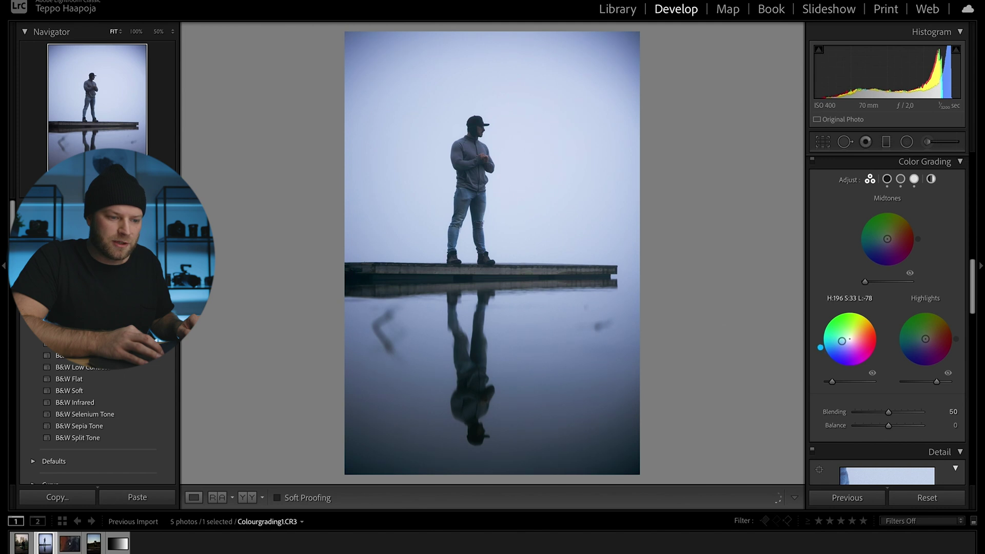
pyautogui.moveTo(887, 239); pyautogui.dragTo(894, 231)
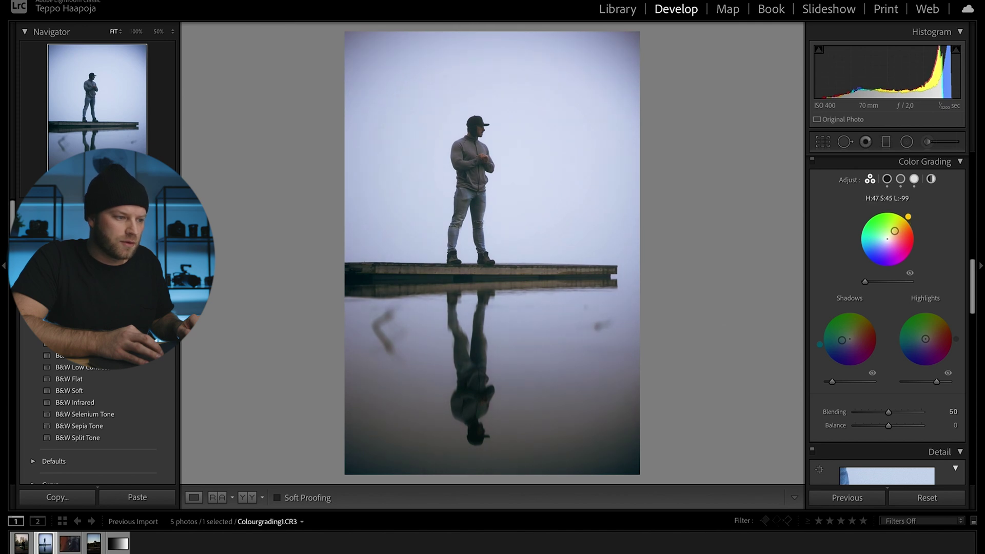
pyautogui.click(812, 162)
pyautogui.click(813, 163)
pyautogui.click(813, 163)
pyautogui.click(813, 163)
pyautogui.click(814, 163)
pyautogui.click(813, 163)
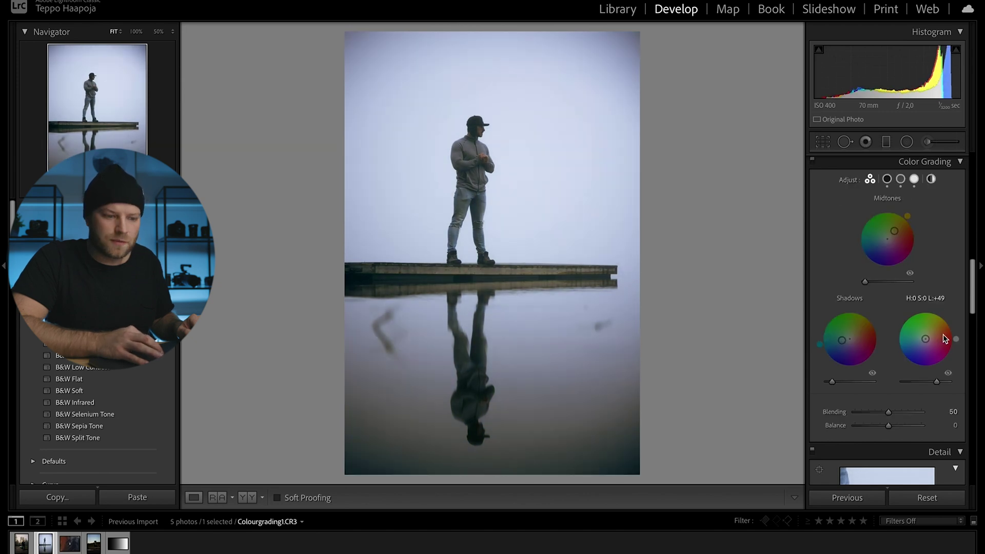
# - Brighten the highlights to Luminance +79 and tint them cyan (Hue 143, Saturation 13), comparing before and after
pyautogui.moveTo(936, 382); pyautogui.dragTo(944, 382)
pyautogui.moveTo(928, 339); pyautogui.dragTo(924, 337)
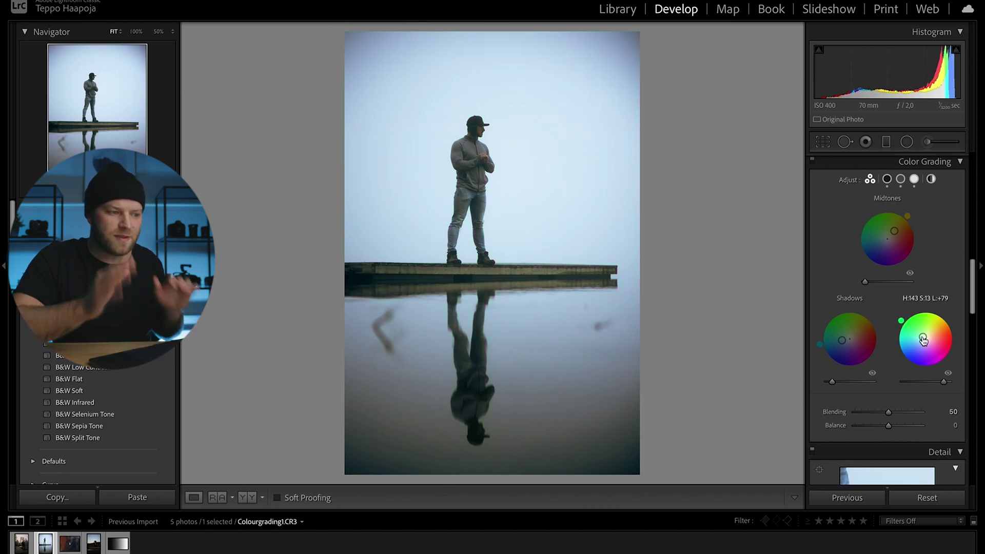
pyautogui.click(813, 160)
pyautogui.click(812, 159)
pyautogui.click(812, 159)
pyautogui.click(812, 159)
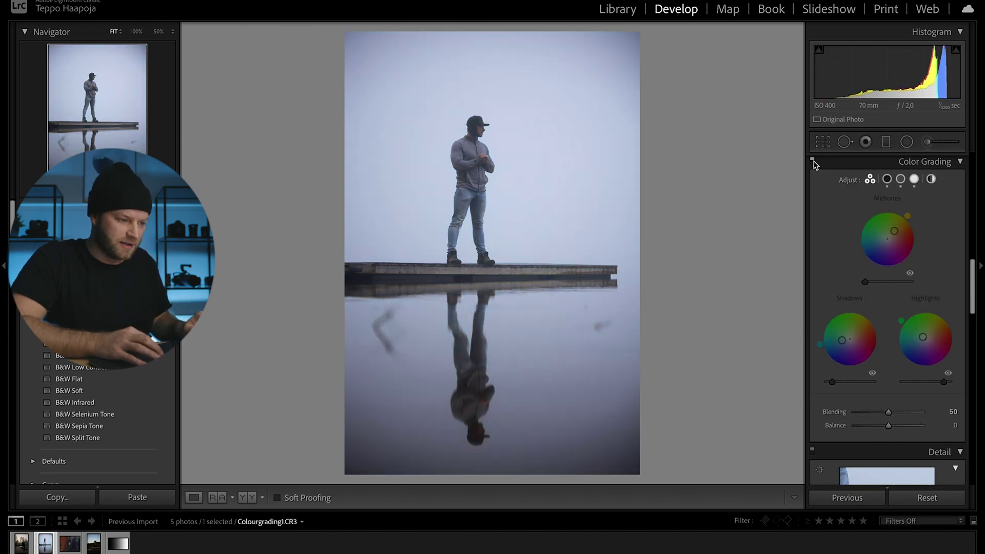
pyautogui.click(841, 161)
pyautogui.scroll(-1, 845, 272)
pyautogui.scroll(-5, 844, 273)
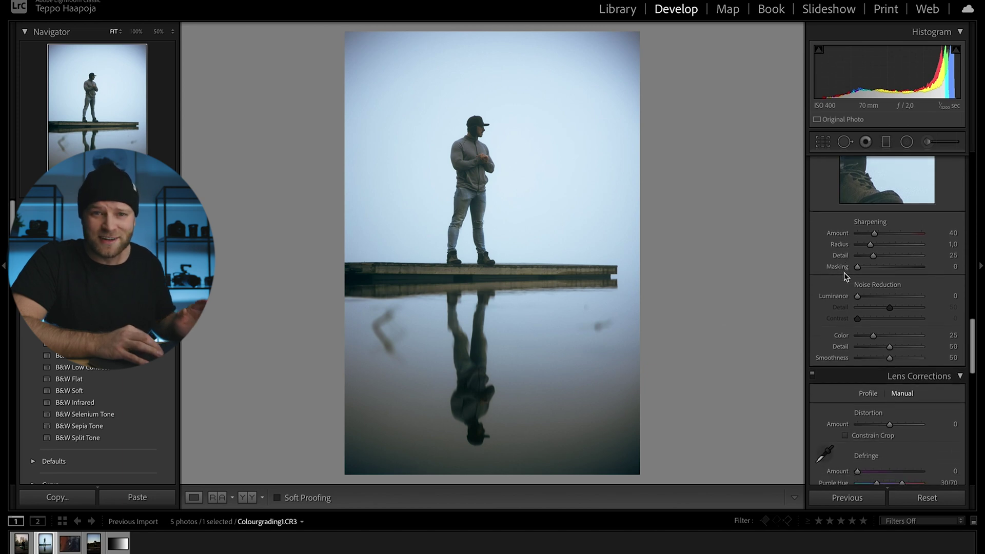
# - Set Vignetting Amount to +48 and heal the mark and streak in the water reflection
pyautogui.moveTo(895, 376); pyautogui.dragTo(904, 379)
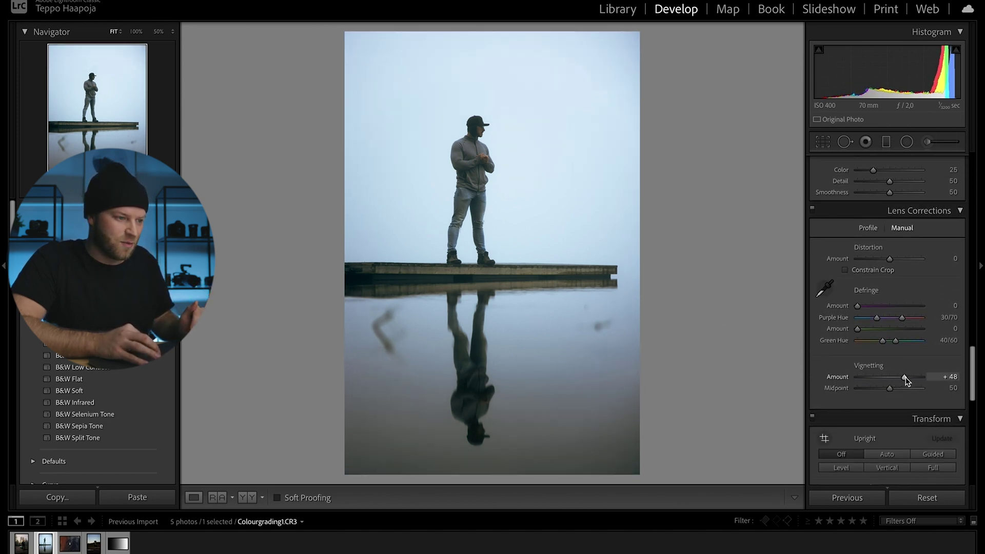
pyautogui.press('q')
pyautogui.moveTo(597, 328)
pyautogui.mouseDown()
pyautogui.moveTo(582, 329)
pyautogui.moveTo(610, 324)
pyautogui.moveTo(590, 314)
pyautogui.mouseUp()
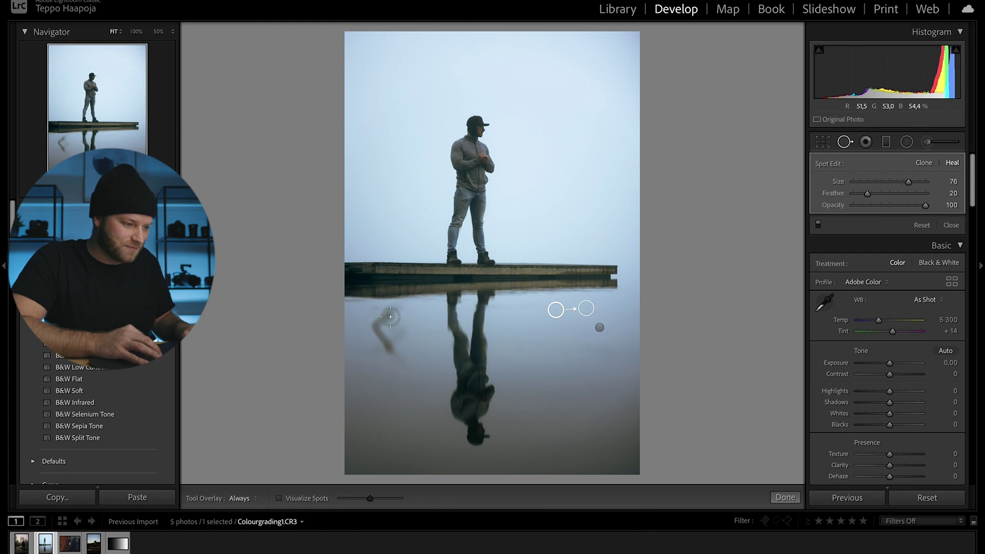
pyautogui.moveTo(405, 309)
pyautogui.mouseDown()
pyautogui.moveTo(378, 327)
pyautogui.moveTo(397, 358)
pyautogui.moveTo(373, 348)
pyautogui.moveTo(404, 323)
pyautogui.moveTo(396, 344)
pyautogui.mouseUp()
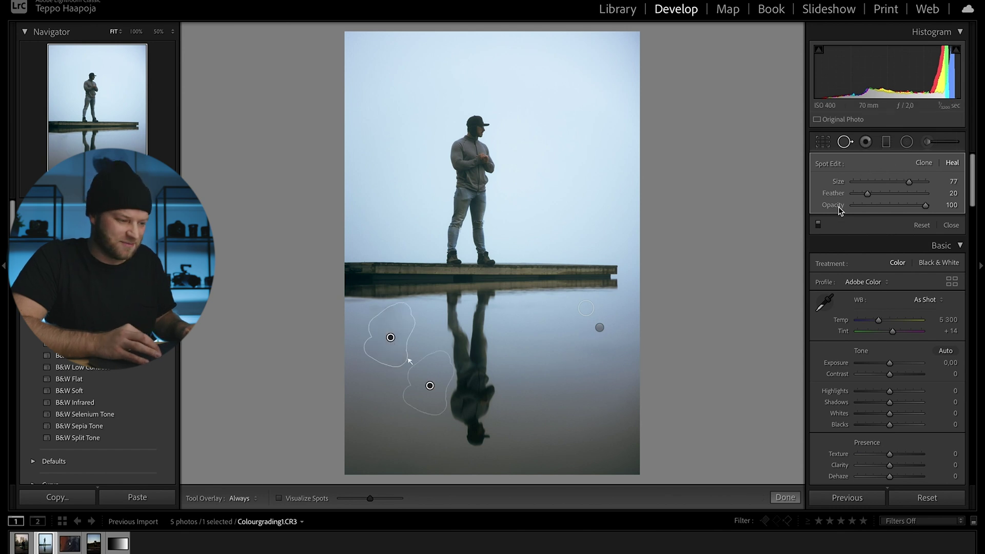
pyautogui.click(950, 225)
pyautogui.scroll(-10, 818, 338)
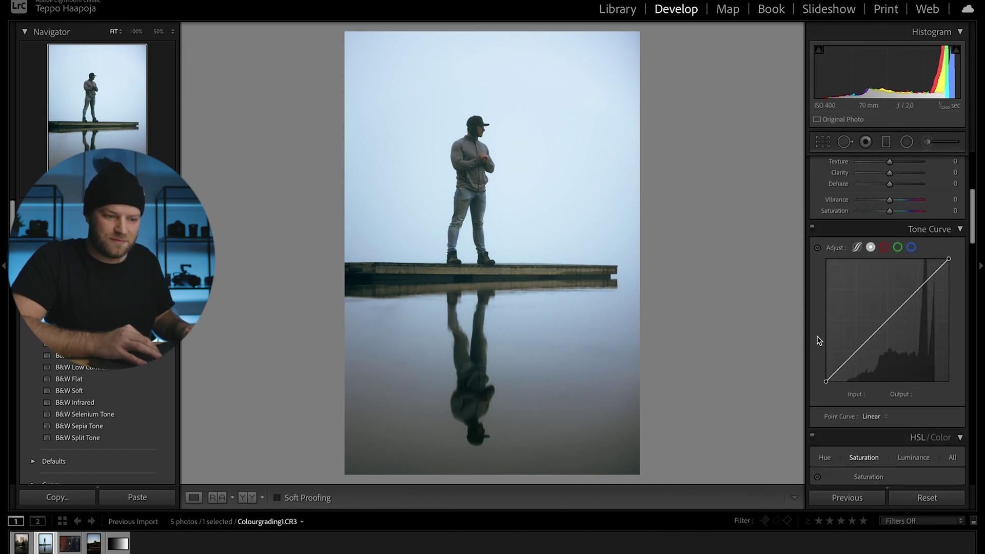
# - Toggle the foggy reflection photo's colour grade off and on to compare
pyautogui.scroll(-3, 817, 339)
pyautogui.click(813, 254)
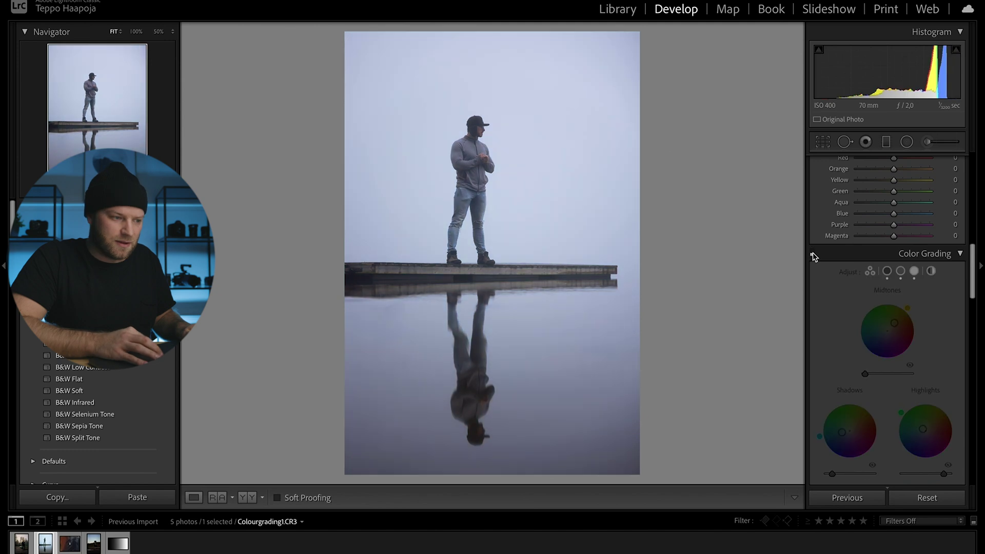
pyautogui.click(813, 255)
# - Give the whole photo a slight global blue tint and lower the global luminance
pyautogui.scroll(-2, 834, 296)
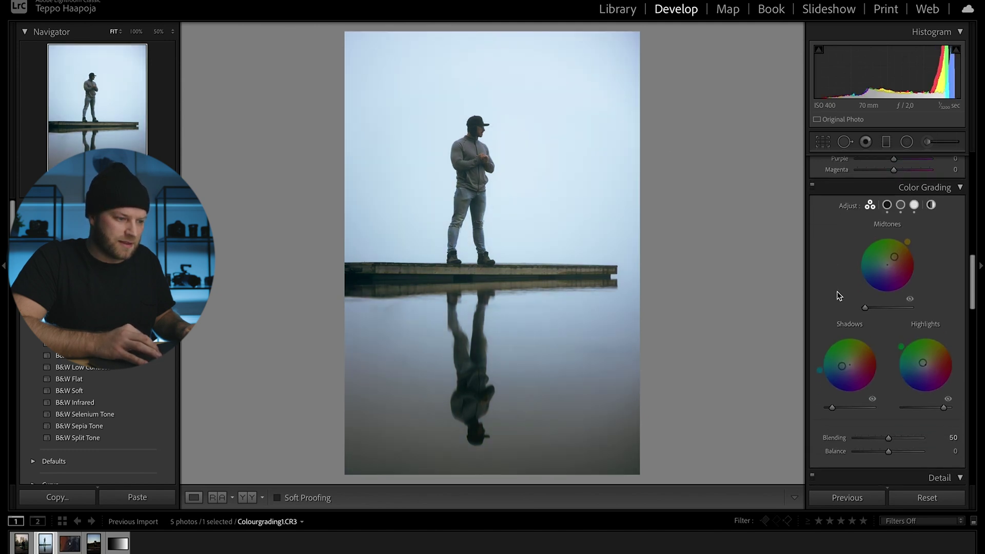
pyautogui.click(931, 205)
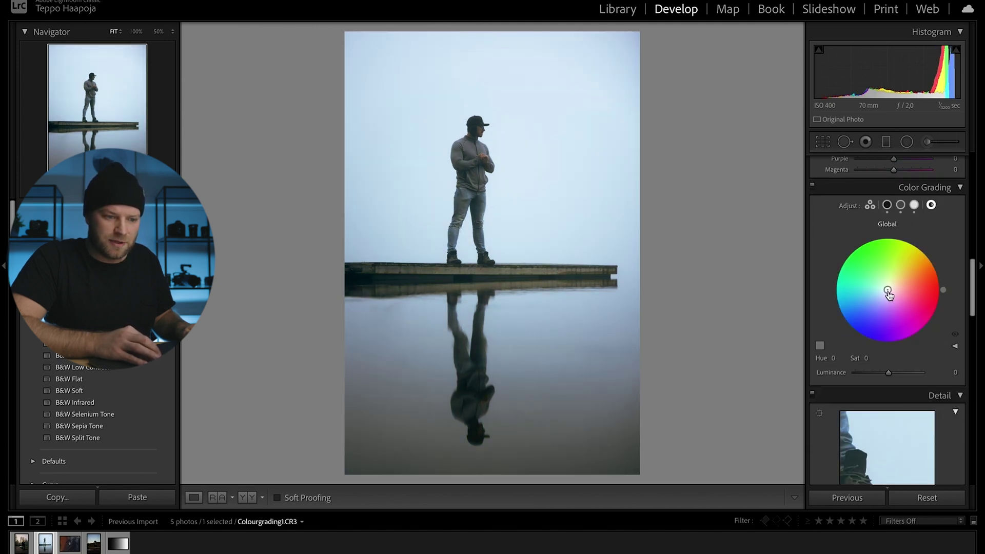
pyautogui.moveTo(888, 289); pyautogui.dragTo(882, 294)
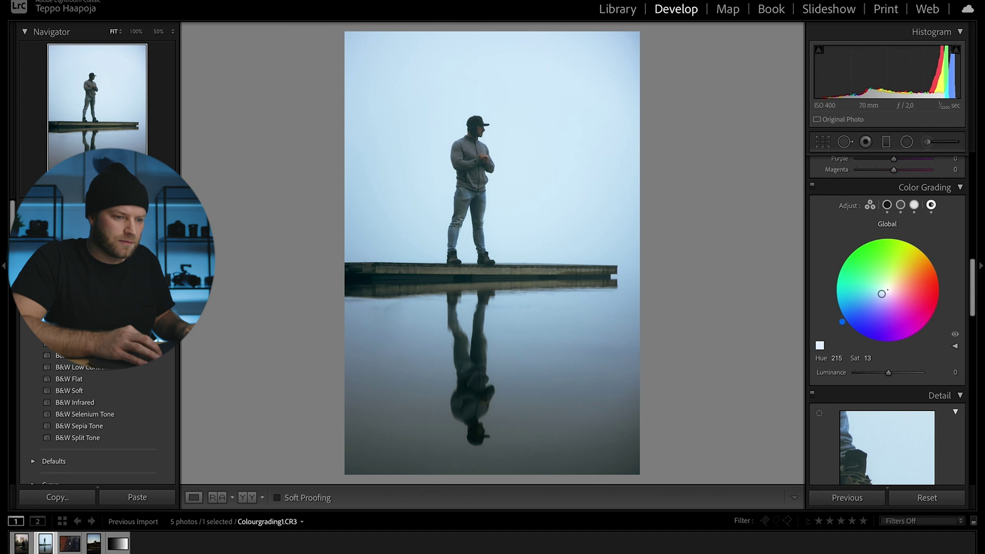
pyautogui.moveTo(888, 373); pyautogui.dragTo(862, 373)
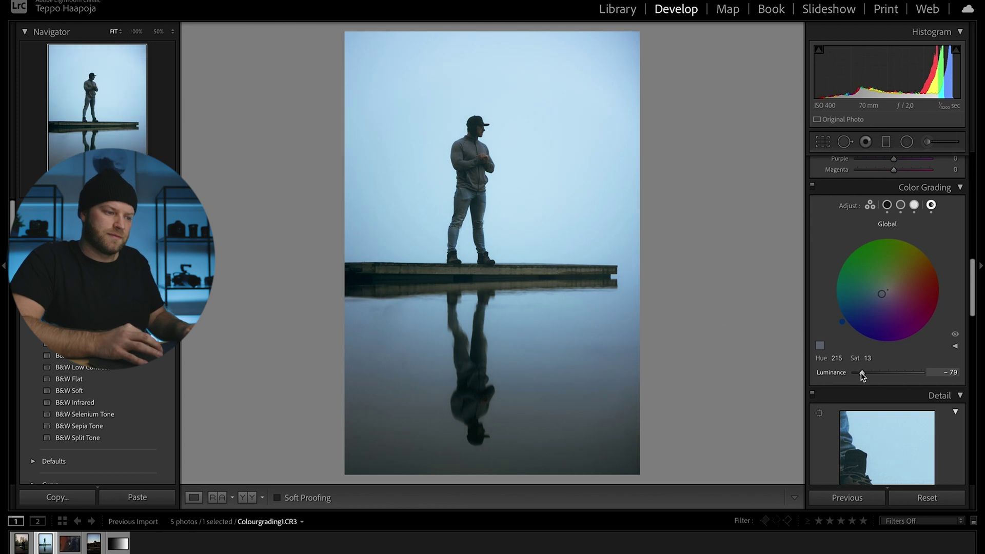
# - Compare the blue grade on and off, then open Colourgrading3.ARW, the kneeling photographer photo
pyautogui.click(813, 187)
pyautogui.click(812, 186)
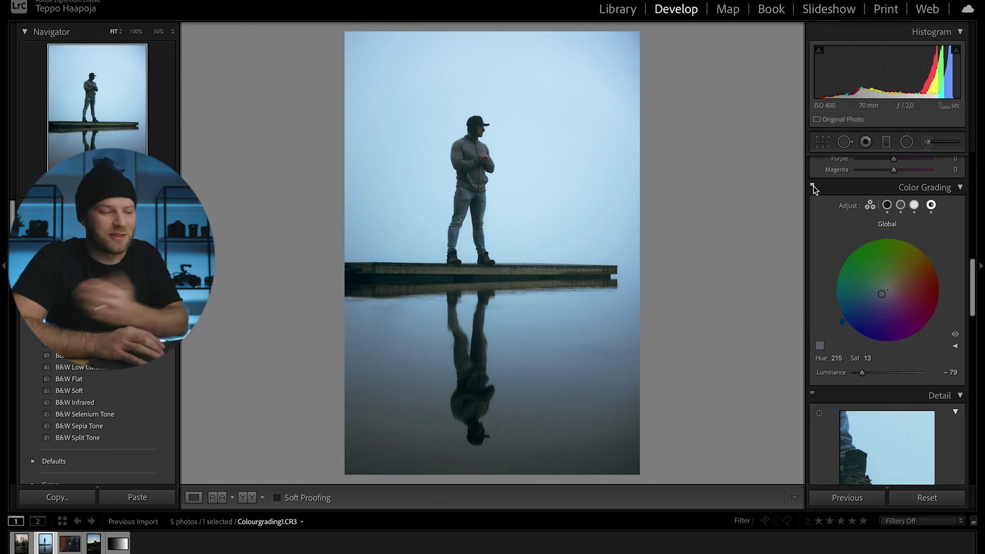
pyautogui.click(813, 187)
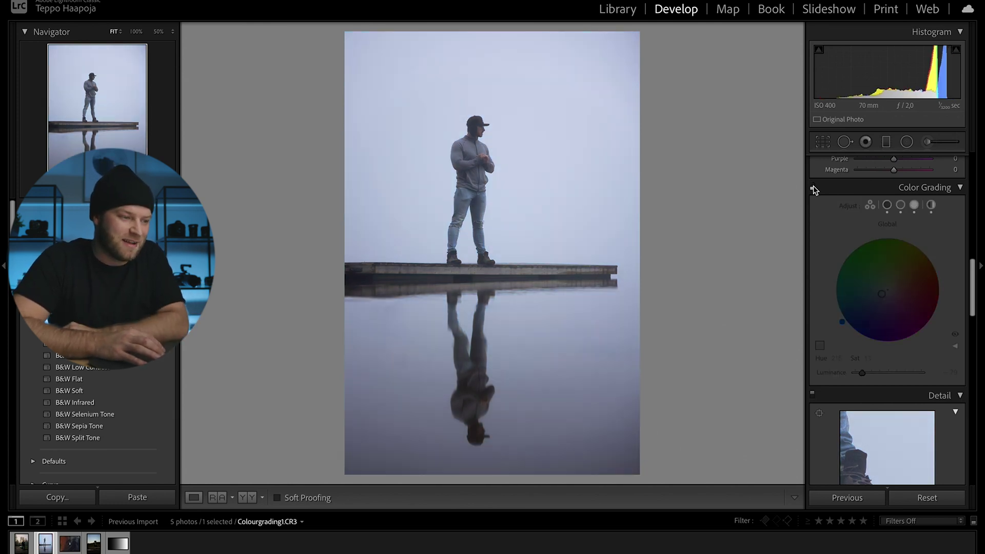
pyautogui.click(812, 186)
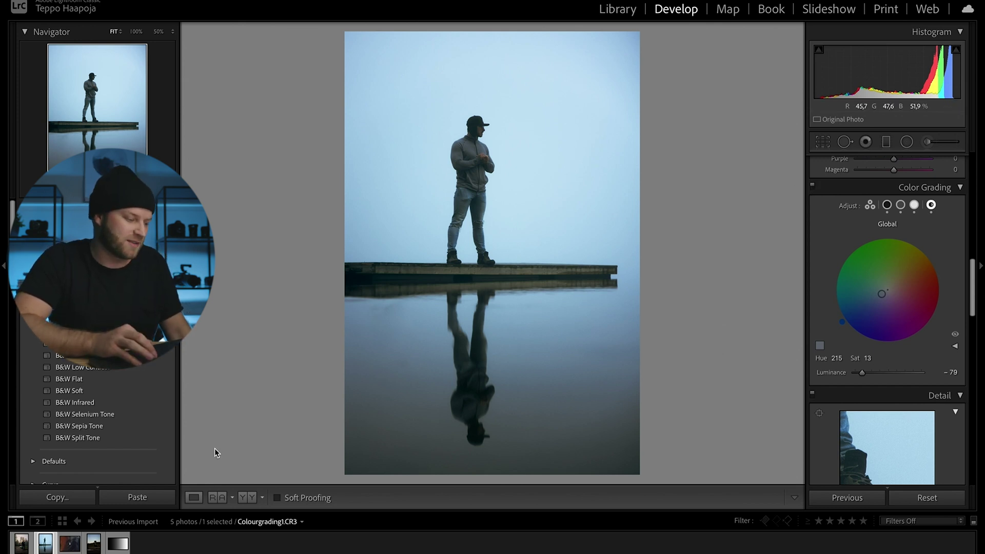
pyautogui.click(93, 544)
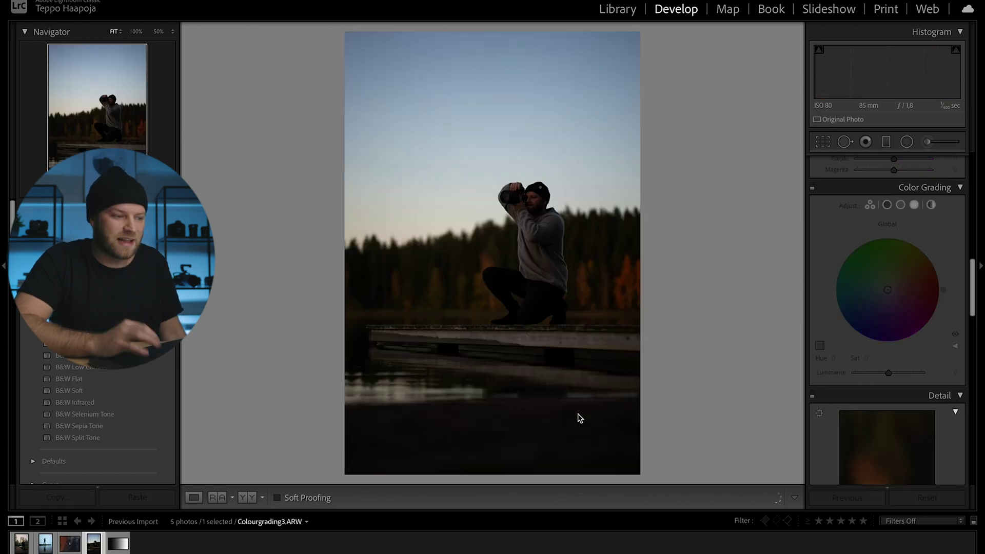
# - Brighten the lakeside photo's Exposure to +1,30 in the Basic panel
pyautogui.scroll(10, 910, 268)
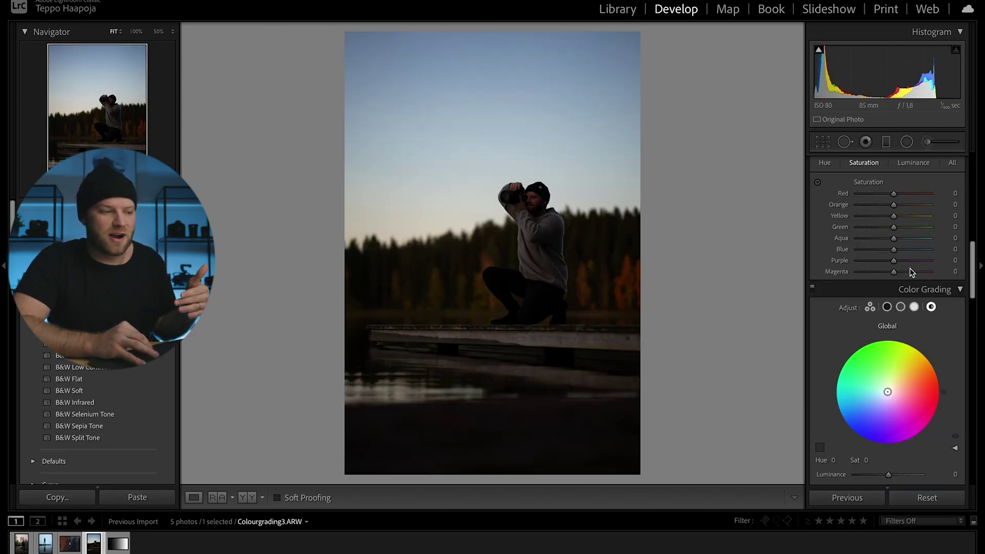
pyautogui.scroll(8, 909, 268)
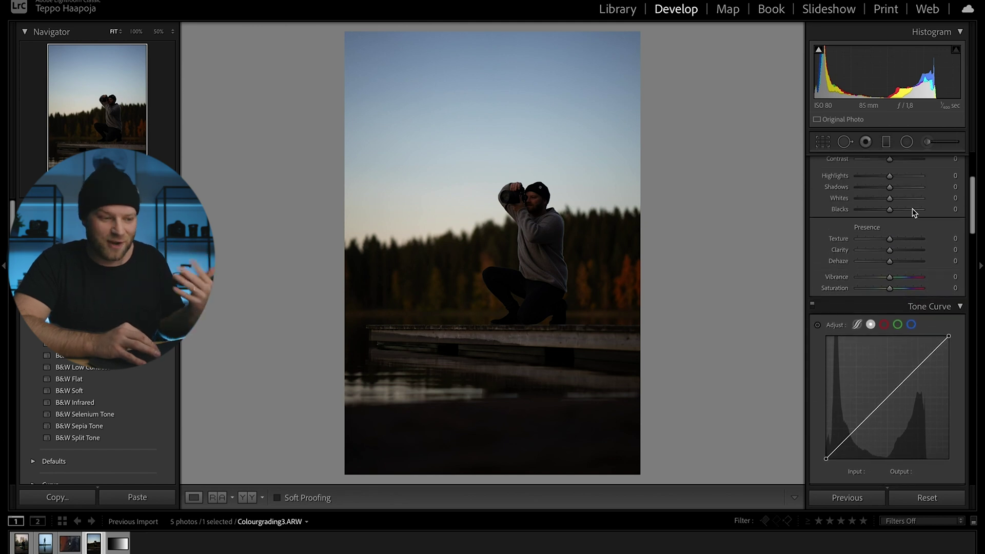
pyautogui.scroll(1, 902, 224)
pyautogui.moveTo(890, 273); pyautogui.dragTo(875, 303)
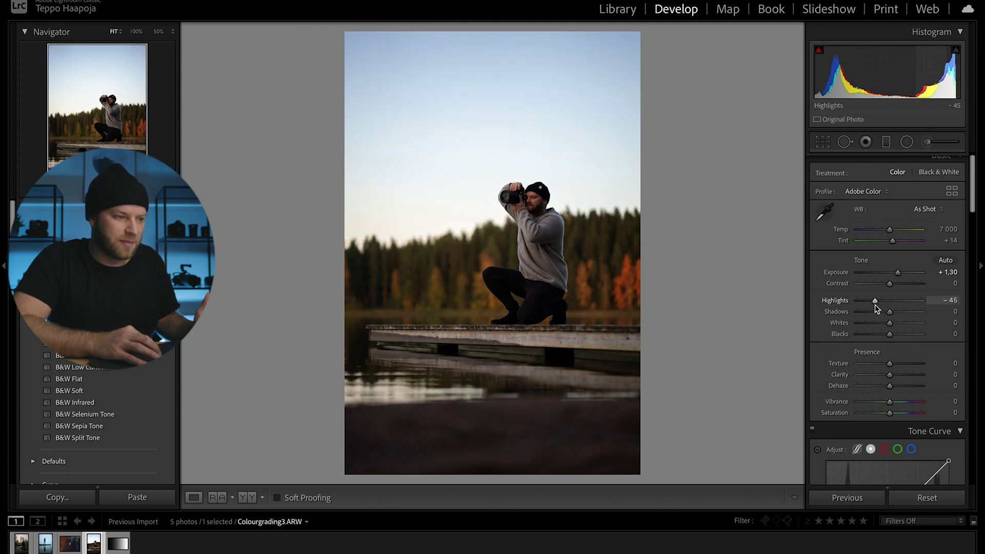
# - Lower Blue saturation to -47 in HSL to mute the sky to pale grey-blue
pyautogui.scroll(-5, 875, 304)
pyautogui.scroll(-6, 874, 305)
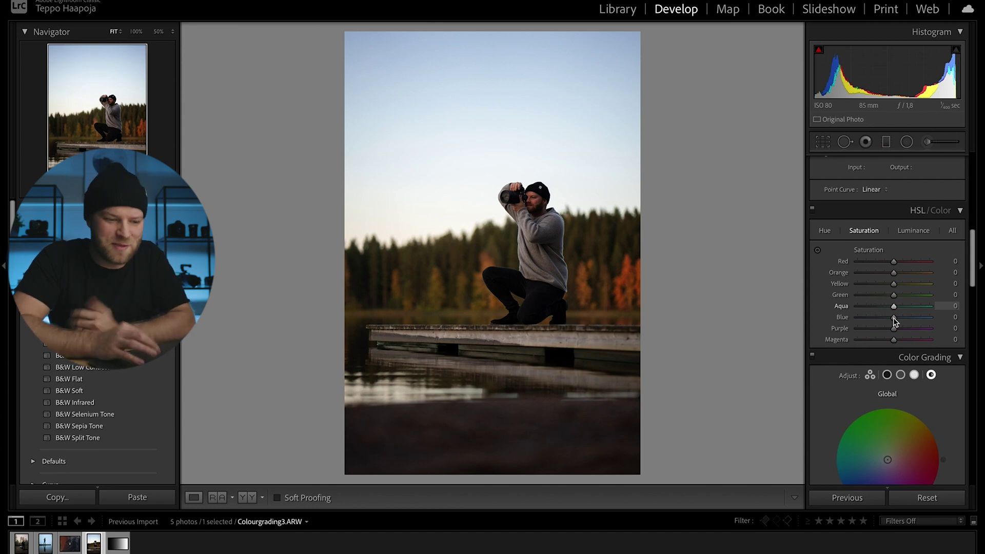
pyautogui.moveTo(894, 318); pyautogui.dragTo(934, 321)
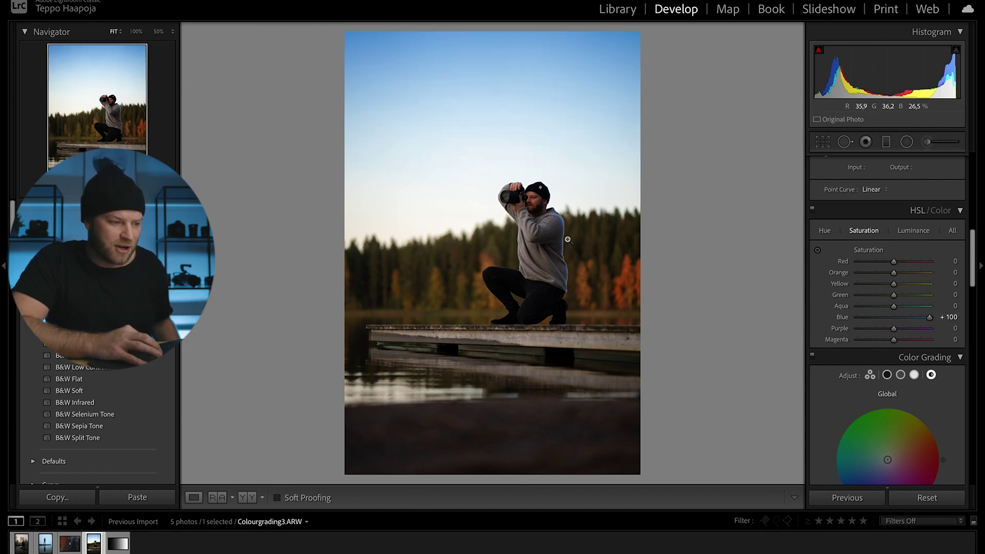
pyautogui.moveTo(928, 319); pyautogui.dragTo(877, 322)
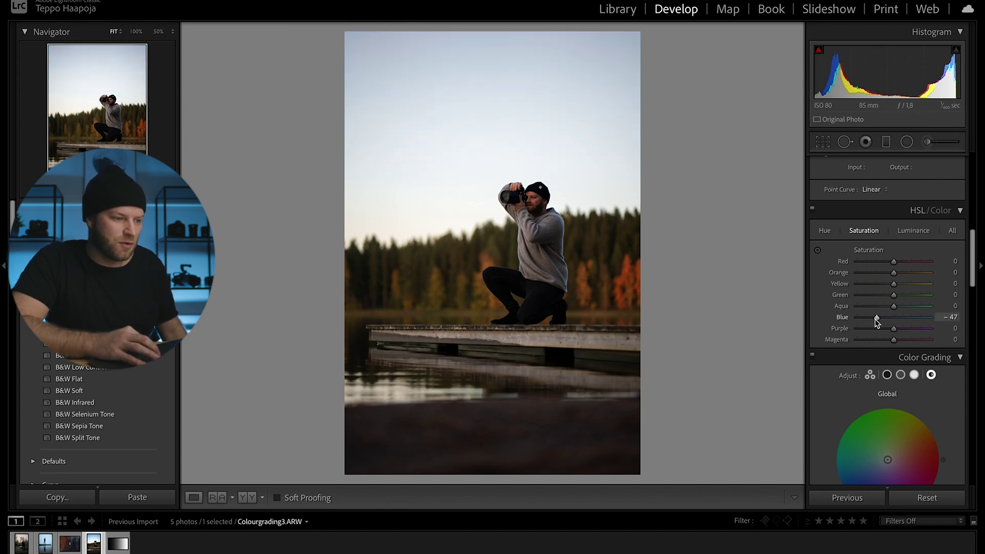
pyautogui.scroll(5, 931, 307)
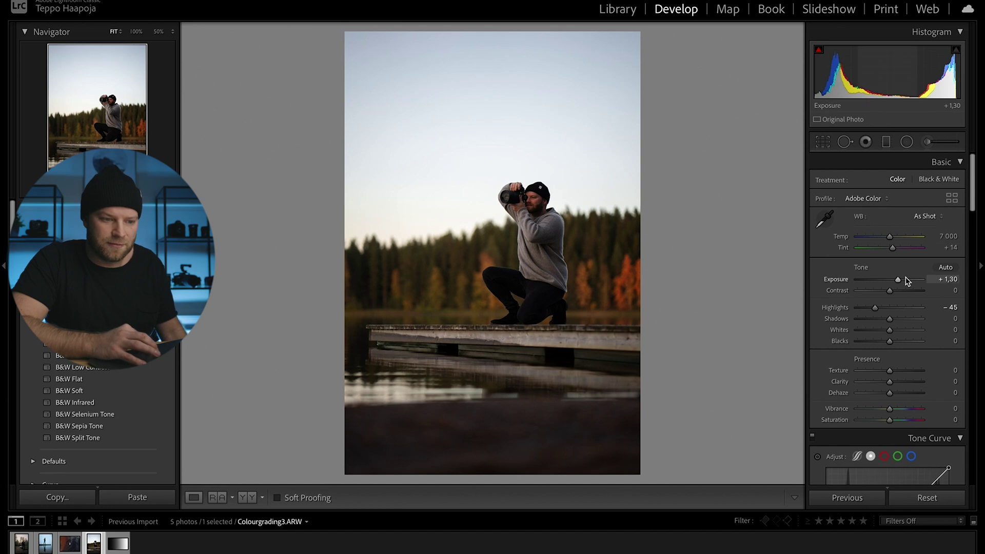
pyautogui.scroll(-5, 907, 279)
pyautogui.scroll(-5, 907, 279)
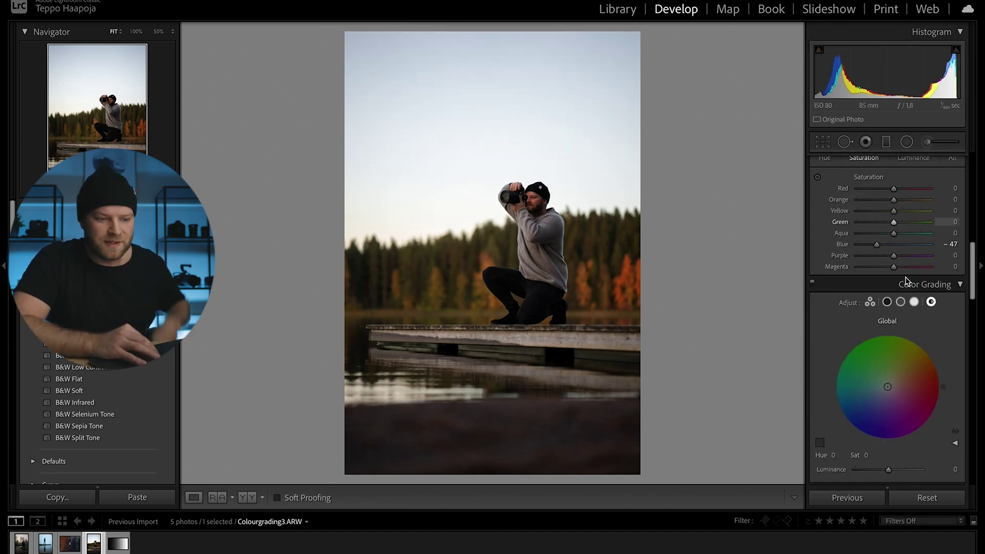
# - Switch to 3-way wheels and tint shadows teal (Hue 192) and midtones warm yellow (Hue 48)
pyautogui.click(870, 214)
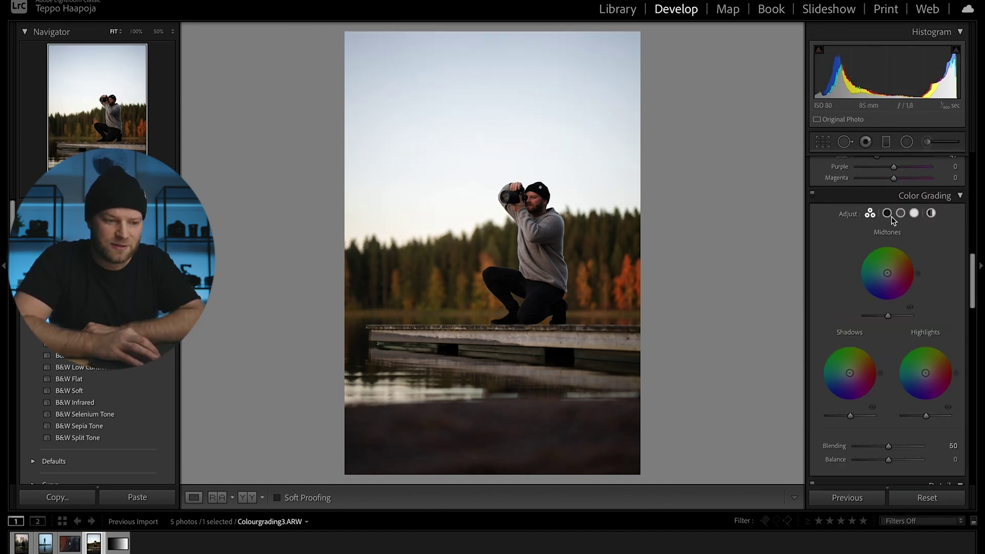
pyautogui.click(888, 214)
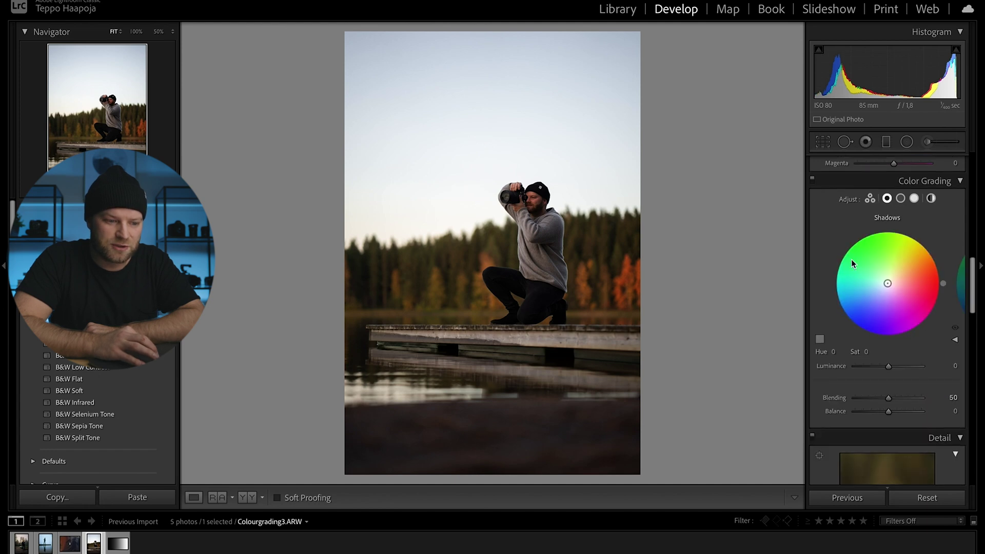
pyautogui.moveTo(888, 283); pyautogui.dragTo(881, 289)
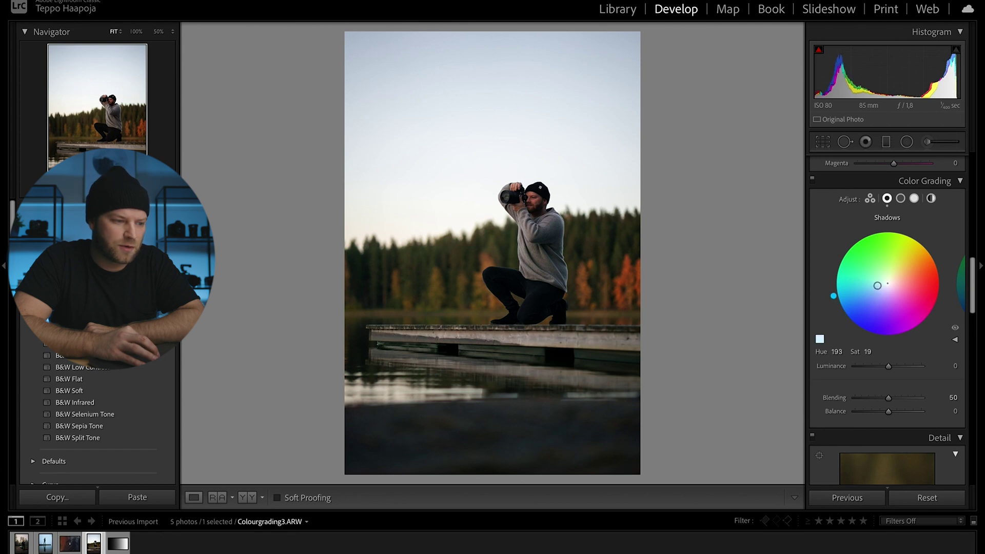
pyautogui.click(901, 198)
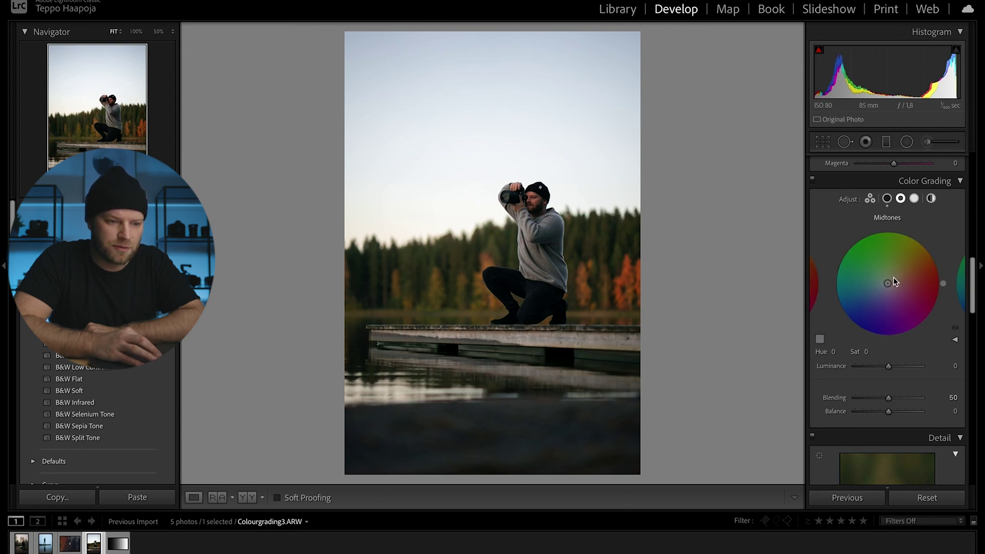
pyautogui.moveTo(892, 274); pyautogui.dragTo(895, 273)
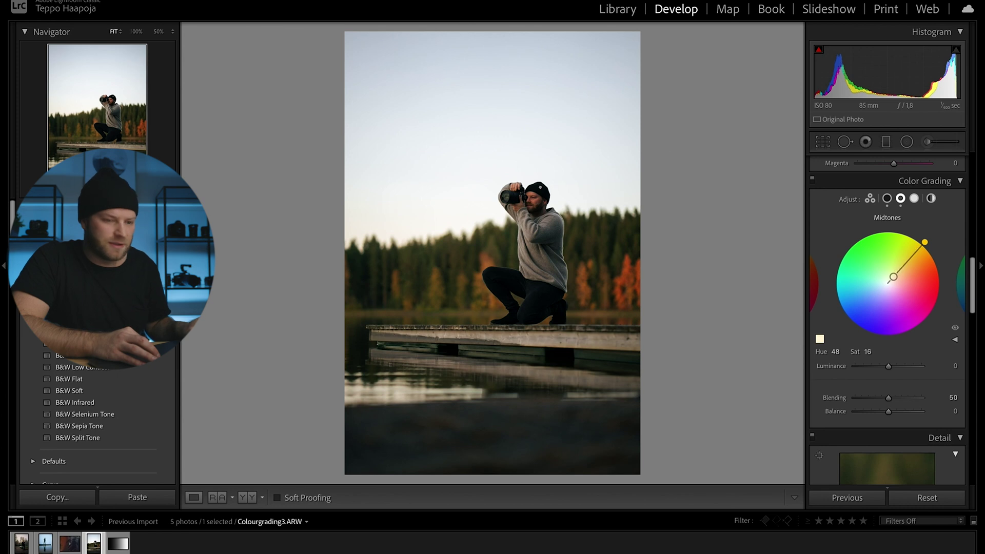
# - Try a yellow highlight tint, then toggle the grade off and on to compare
pyautogui.click(887, 198)
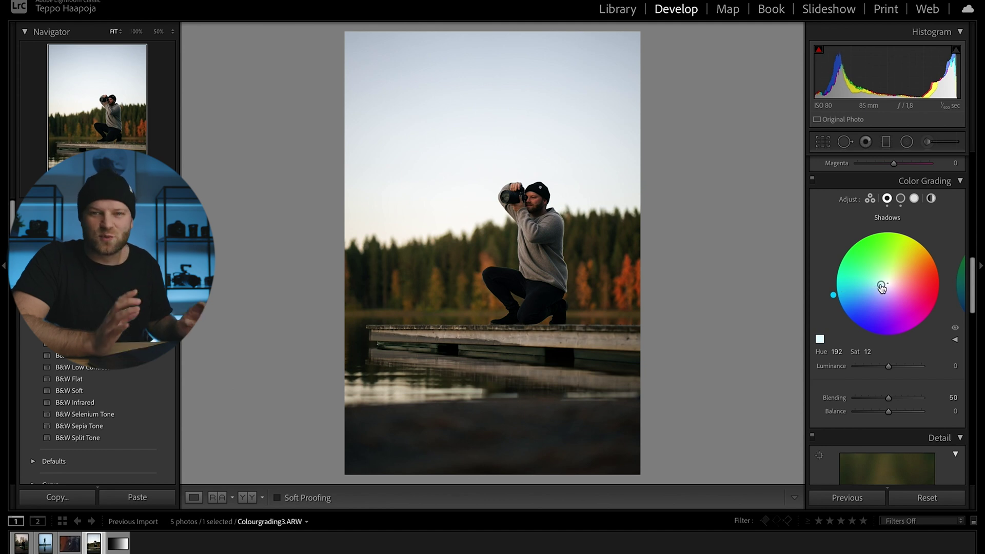
pyautogui.click(914, 198)
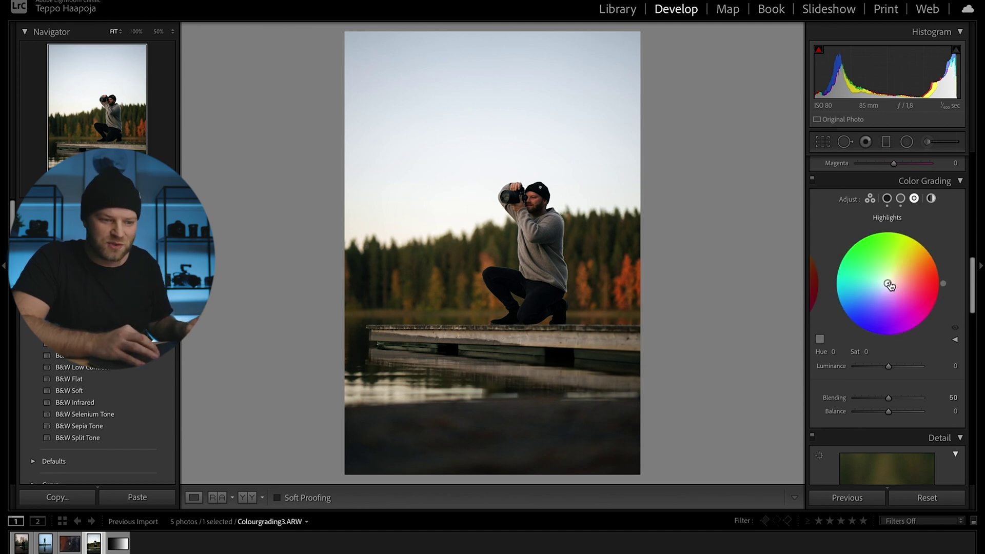
pyautogui.moveTo(887, 283); pyautogui.dragTo(891, 279)
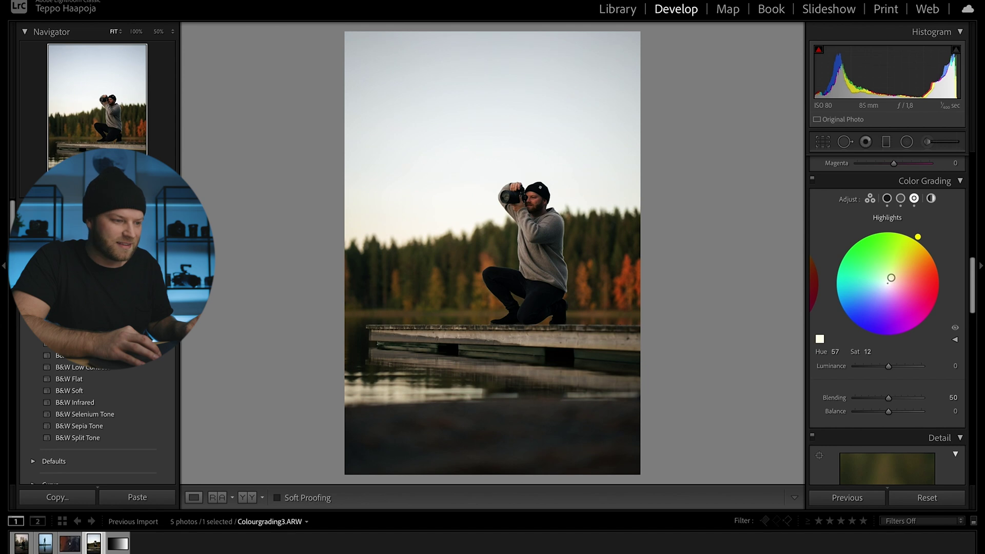
pyautogui.click(812, 180)
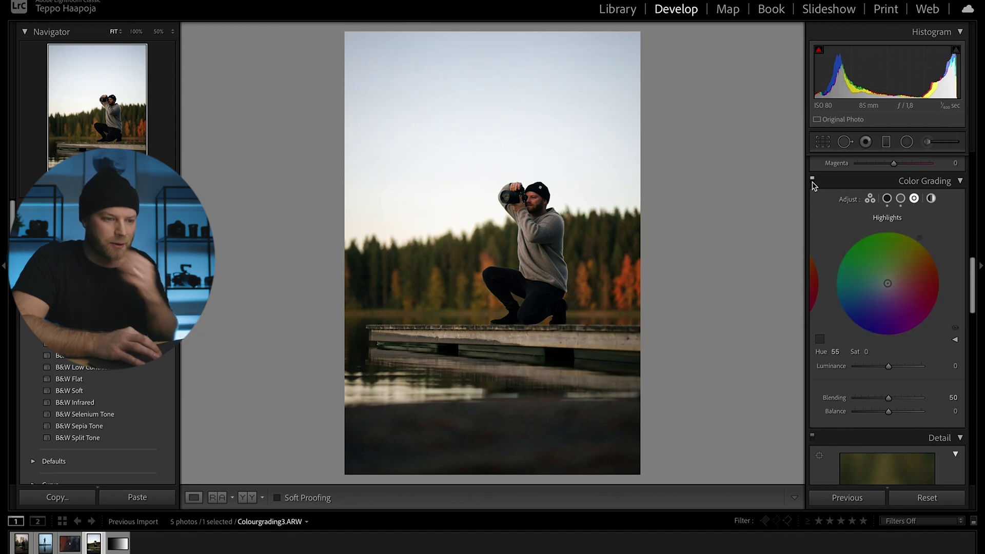
pyautogui.click(812, 179)
# - Add a global warm tint (Hue 37, Saturation 12) with Luminance +5
pyautogui.click(812, 180)
pyautogui.click(812, 180)
pyautogui.click(812, 180)
pyautogui.click(812, 180)
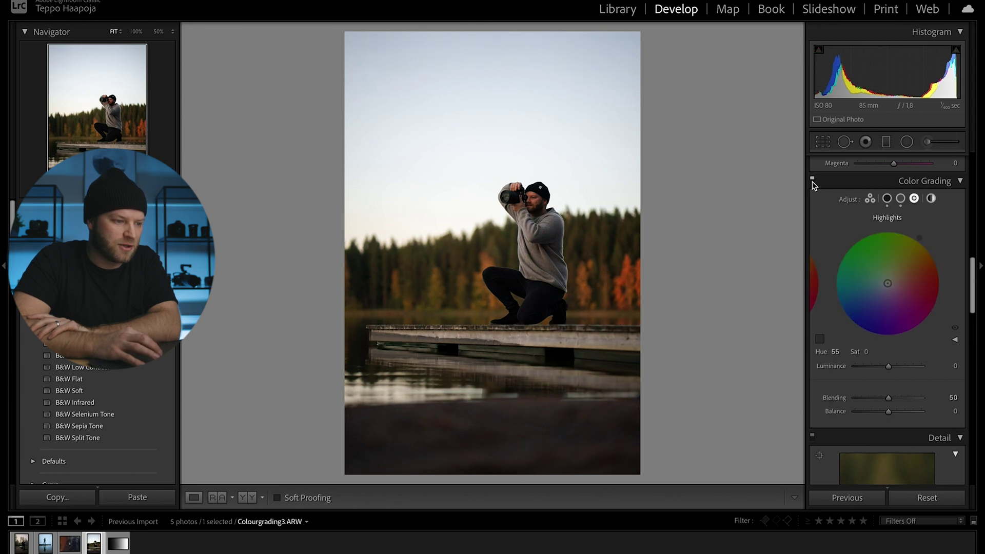
pyautogui.click(931, 199)
pyautogui.moveTo(887, 283); pyautogui.dragTo(890, 281)
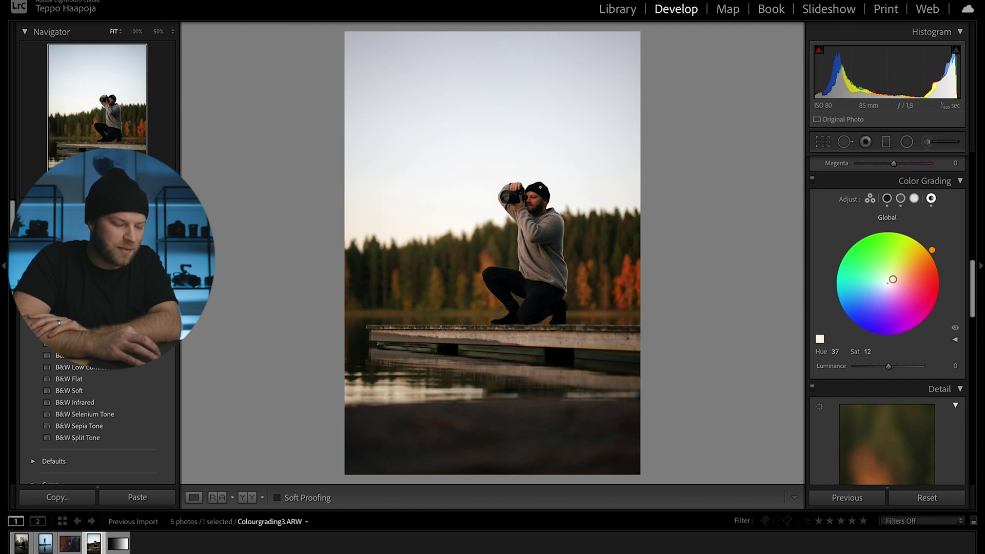
pyautogui.moveTo(889, 366)
pyautogui.mouseDown()
pyautogui.moveTo(879, 365)
pyautogui.moveTo(890, 368)
pyautogui.mouseUp()
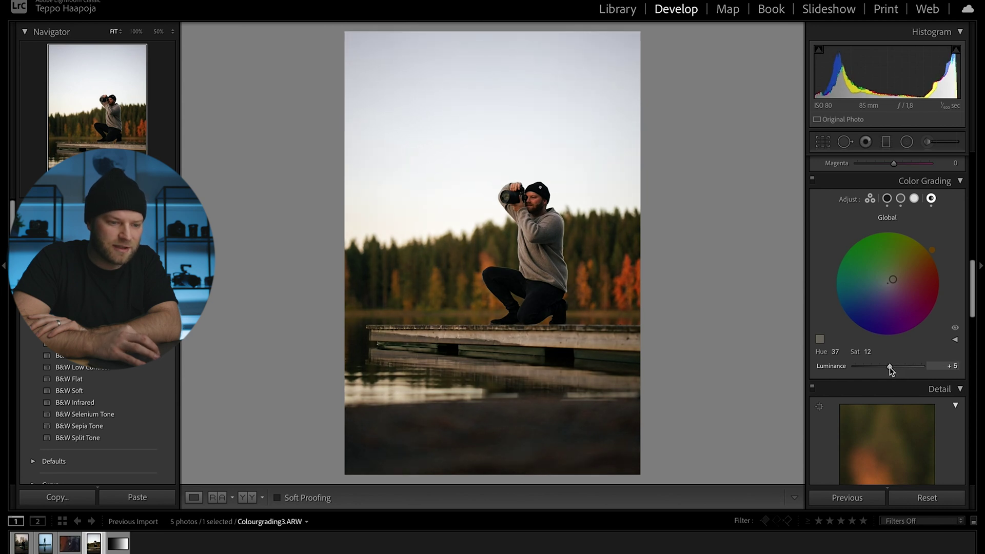
# - Toggle the warm grade repeatedly to compare before and after, leaving it switched on
pyautogui.click(813, 182)
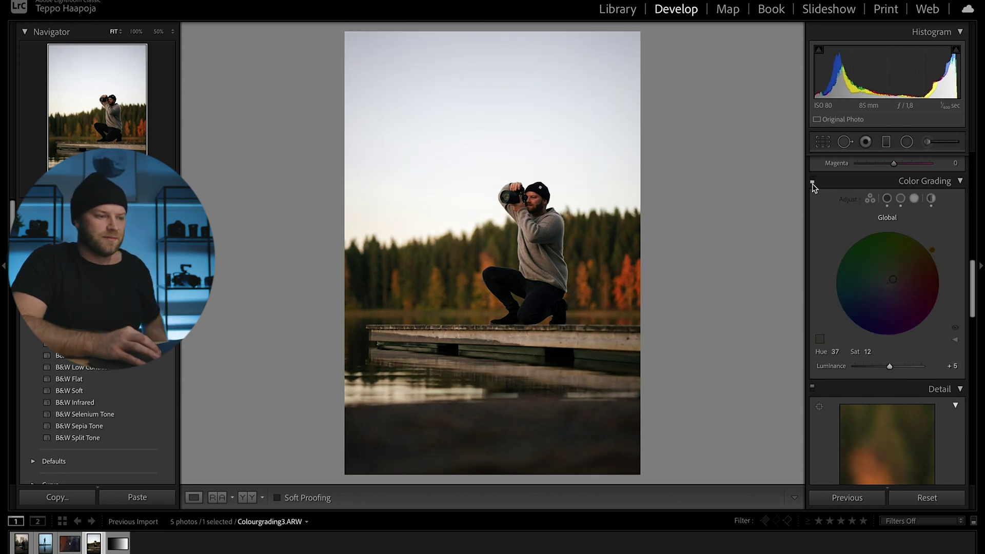
pyautogui.click(812, 183)
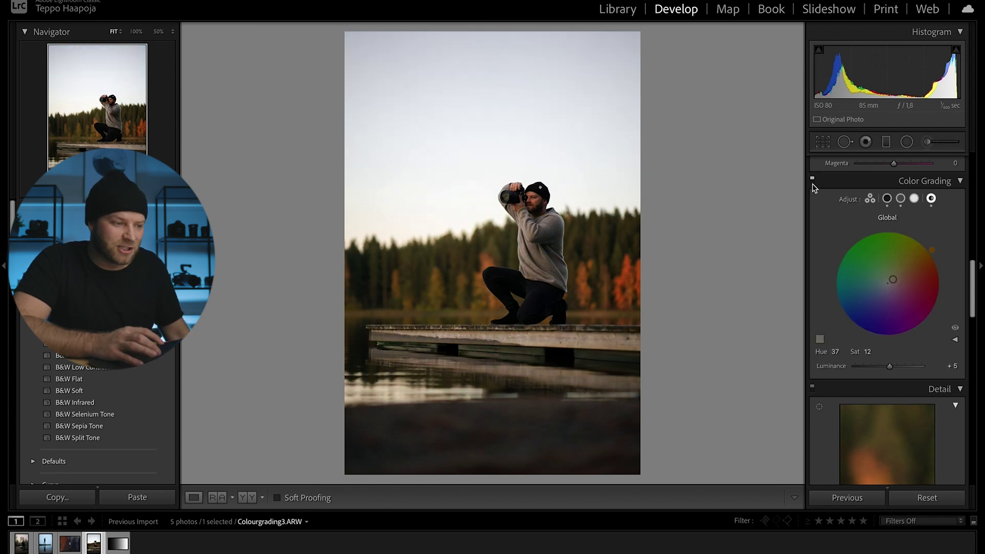
pyautogui.click(812, 183)
pyautogui.click(812, 182)
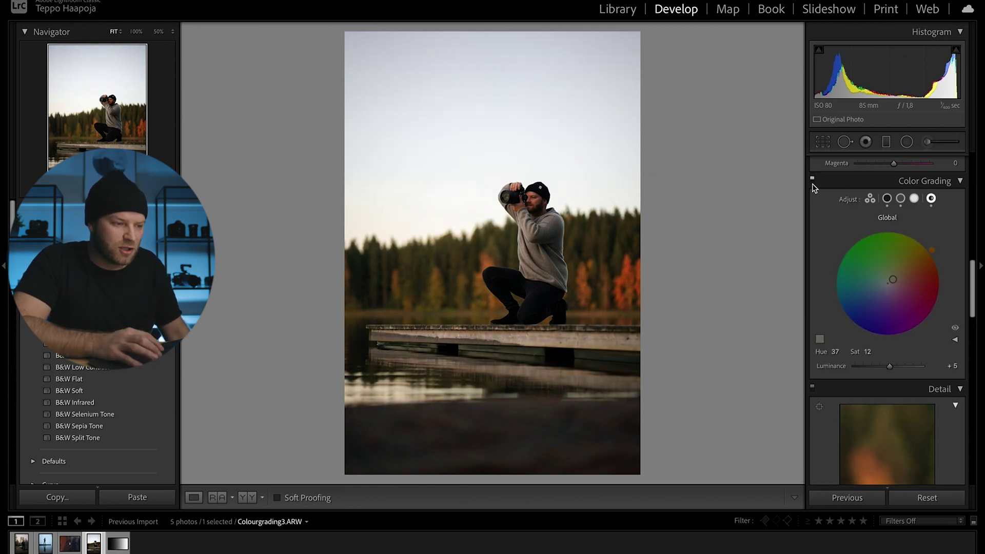
pyautogui.click(812, 183)
pyautogui.click(812, 182)
pyautogui.click(812, 182)
pyautogui.click(812, 182)
pyautogui.click(812, 183)
pyautogui.click(812, 182)
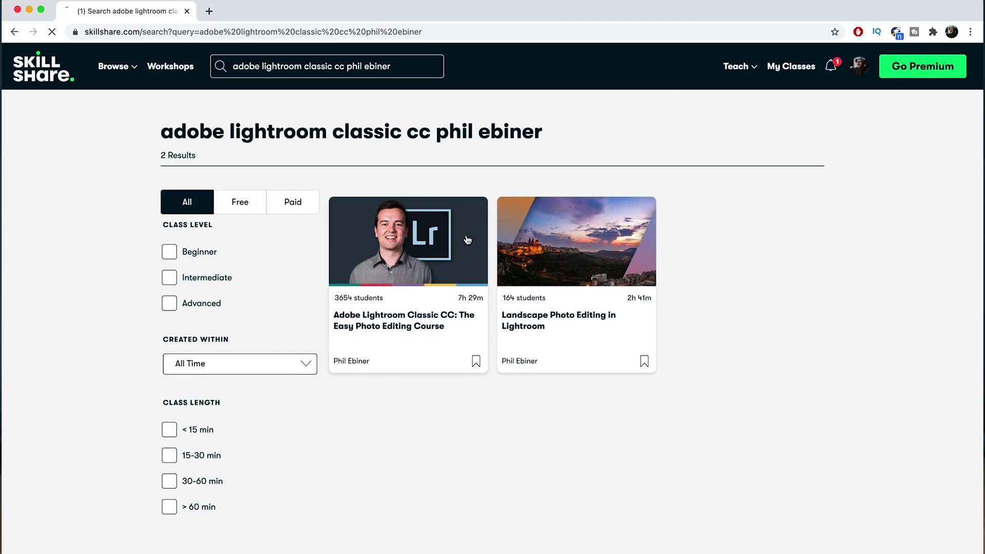
# - Open the 'Adobe Lightroom Classic CC: The Easy Photo Editing Course' class from the search results
pyautogui.click(467, 240)
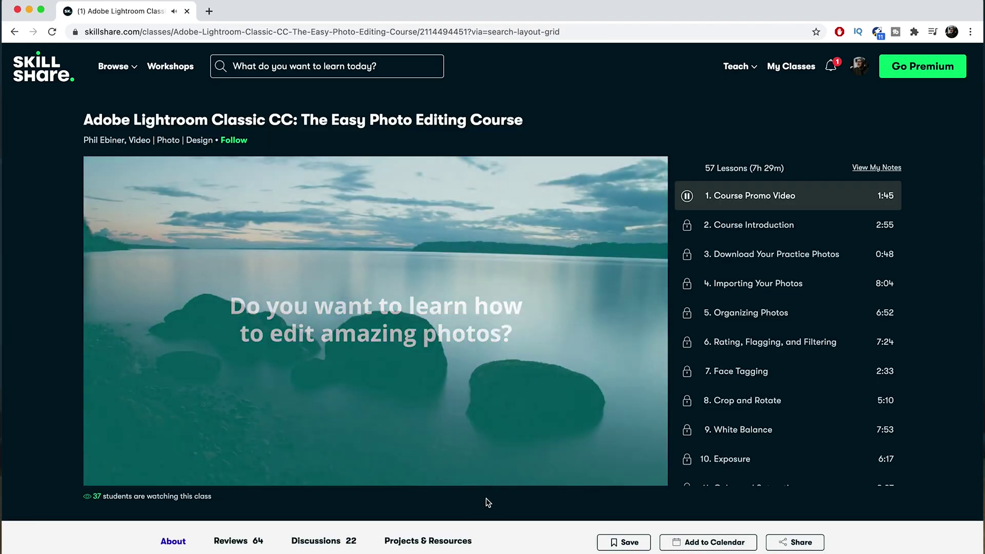